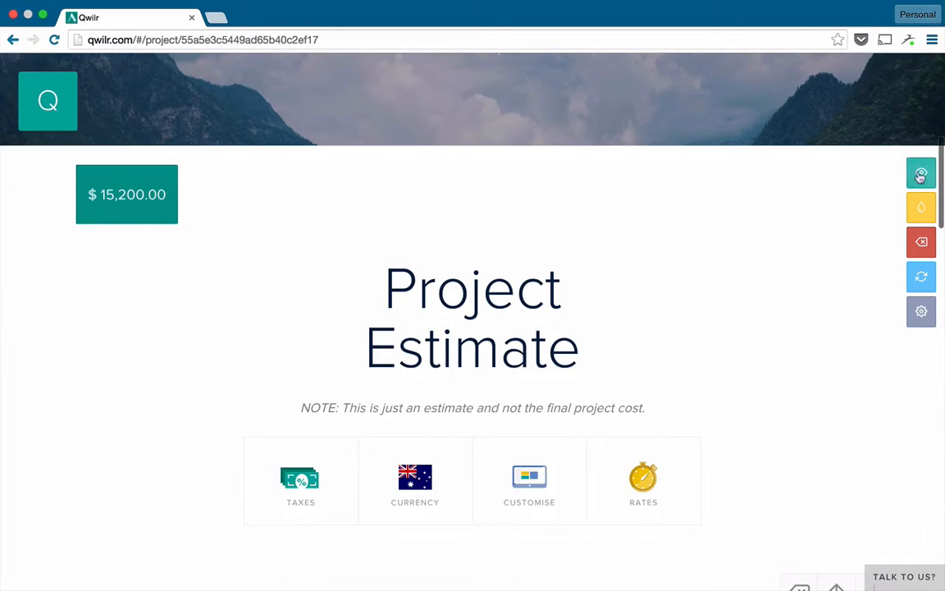
Preview the project estimate as the client sees it, review its line items and totals, and return to editing
click(921, 172)
scroll(841, 275, down, 4)
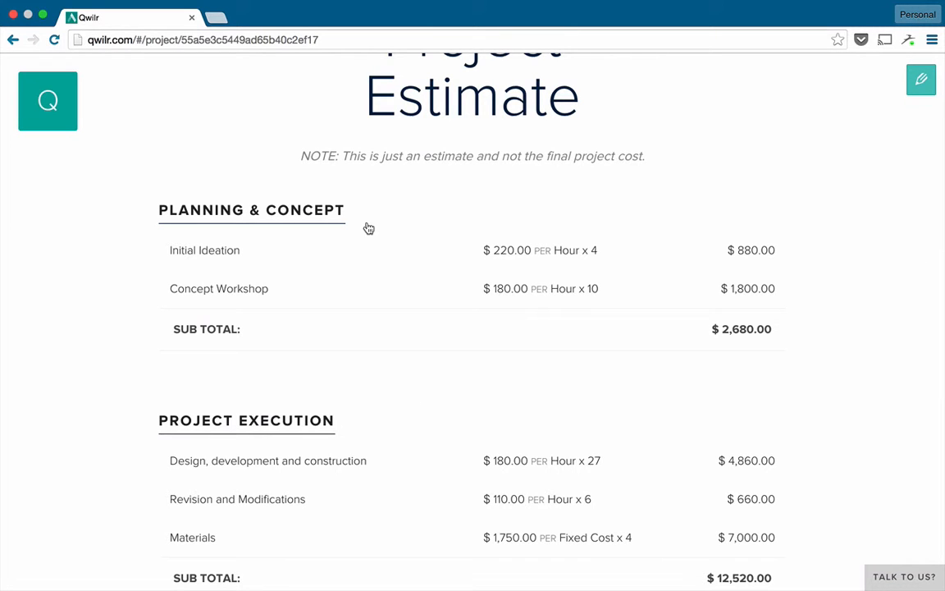
scroll(865, 275, down, 5)
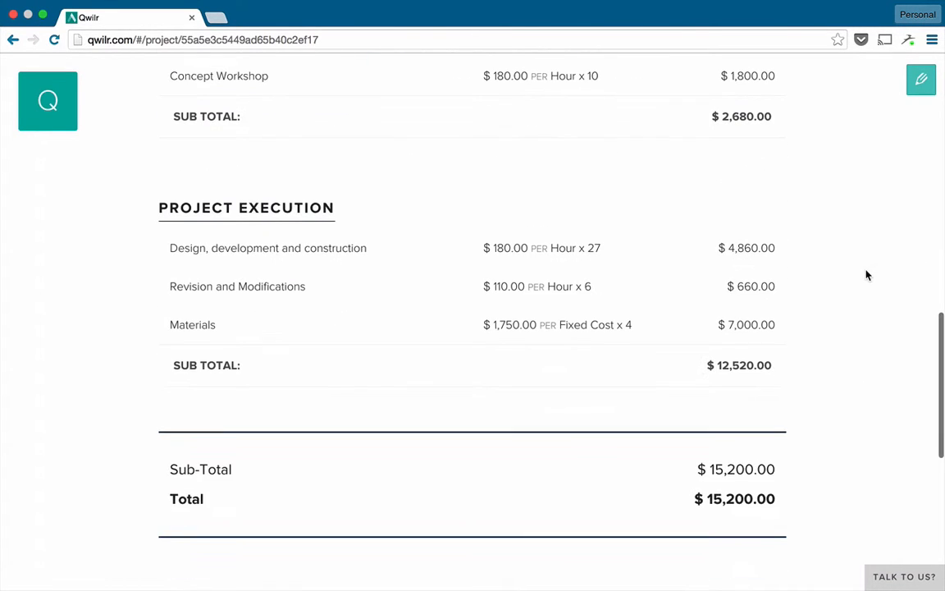
scroll(865, 275, up, 7)
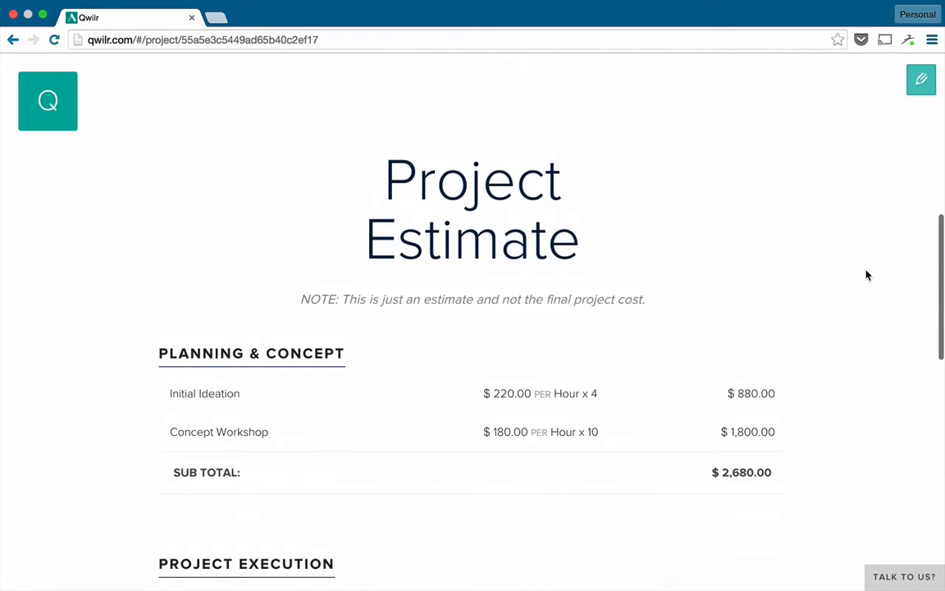
click(921, 78)
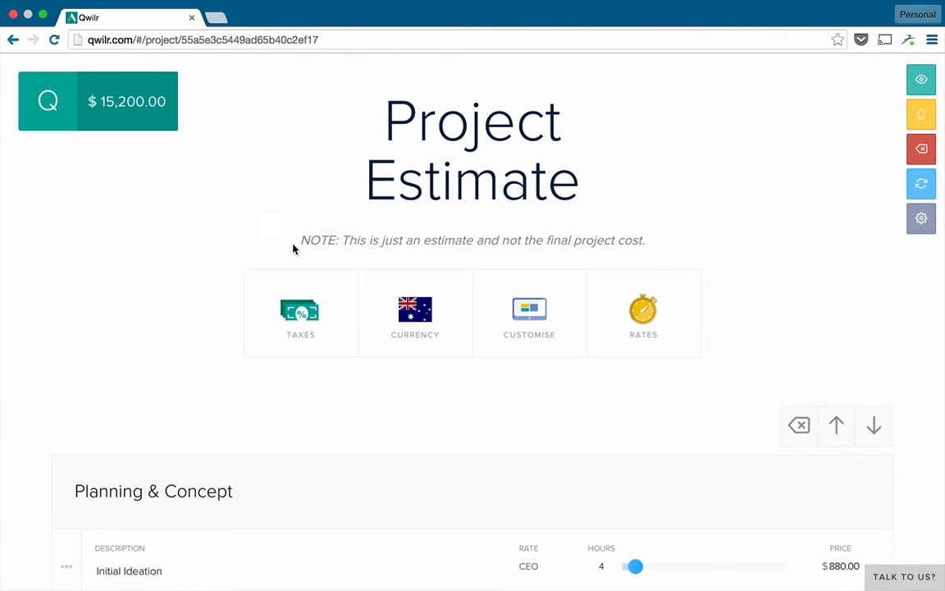
Create a tax named GST at 10% for the quotes and close the tax settings
click(300, 315)
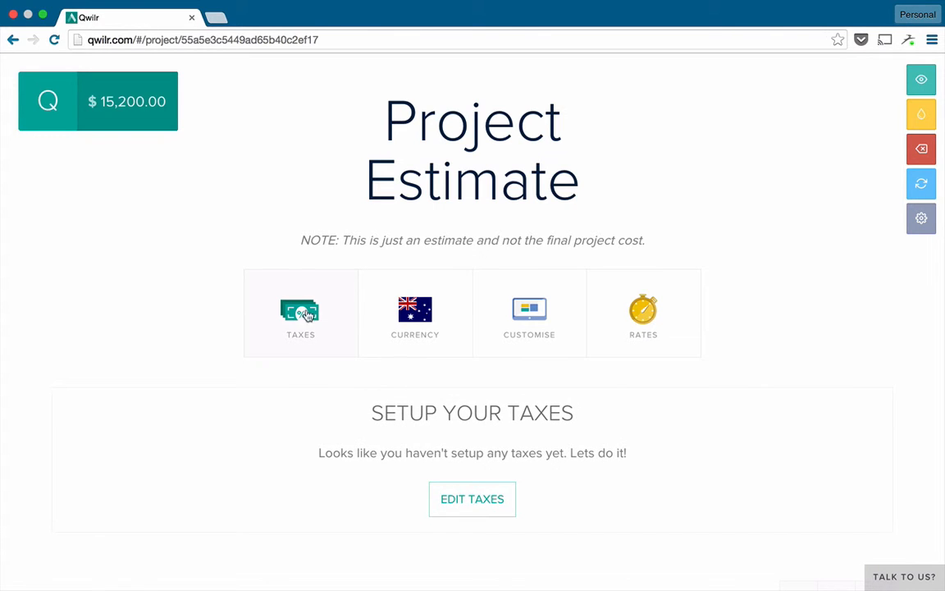
click(479, 498)
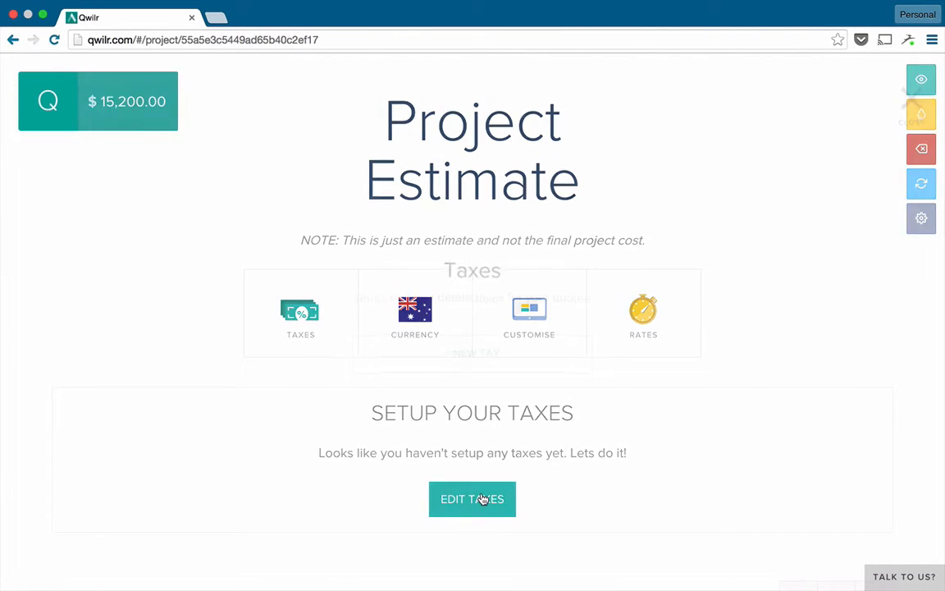
click(477, 351)
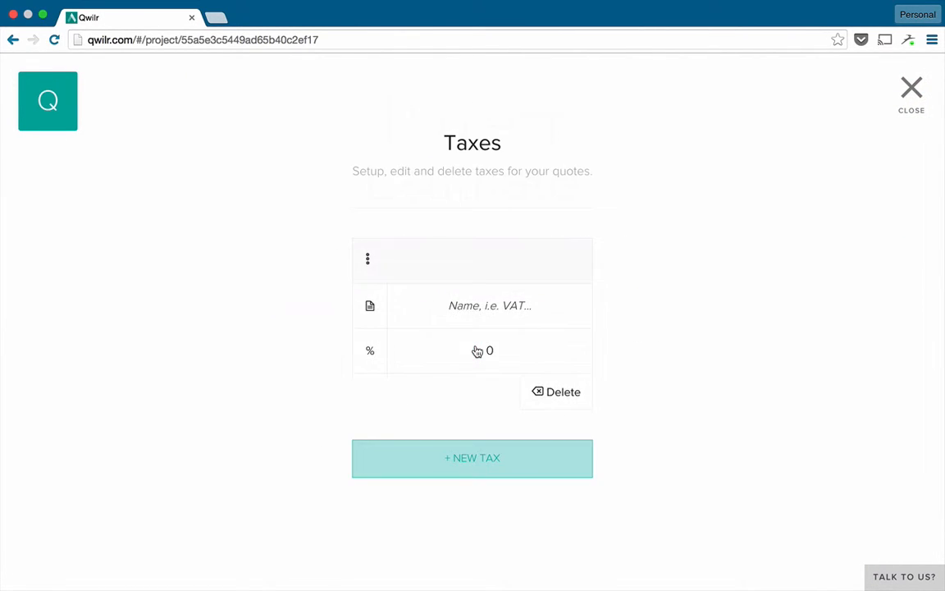
click(470, 308)
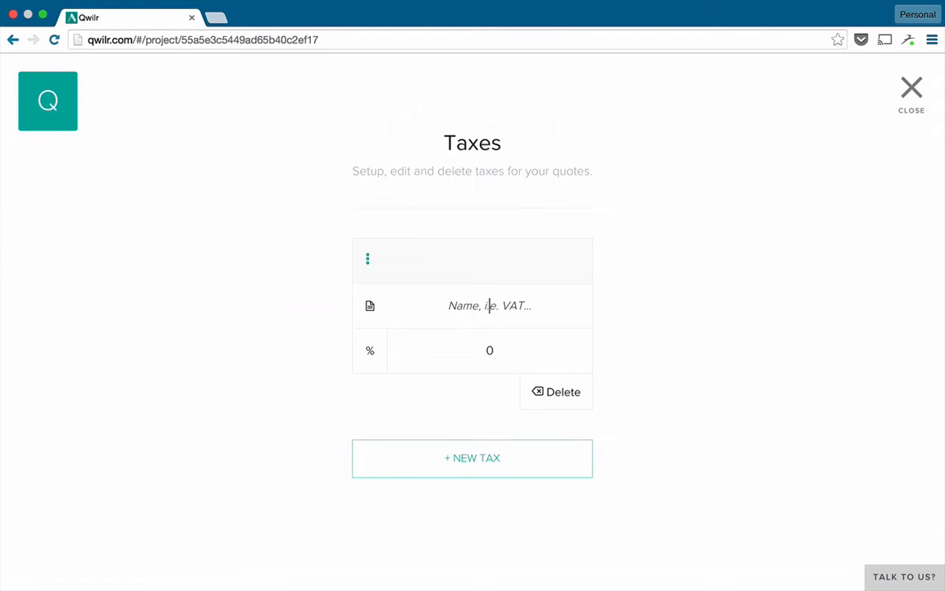
text(GST)
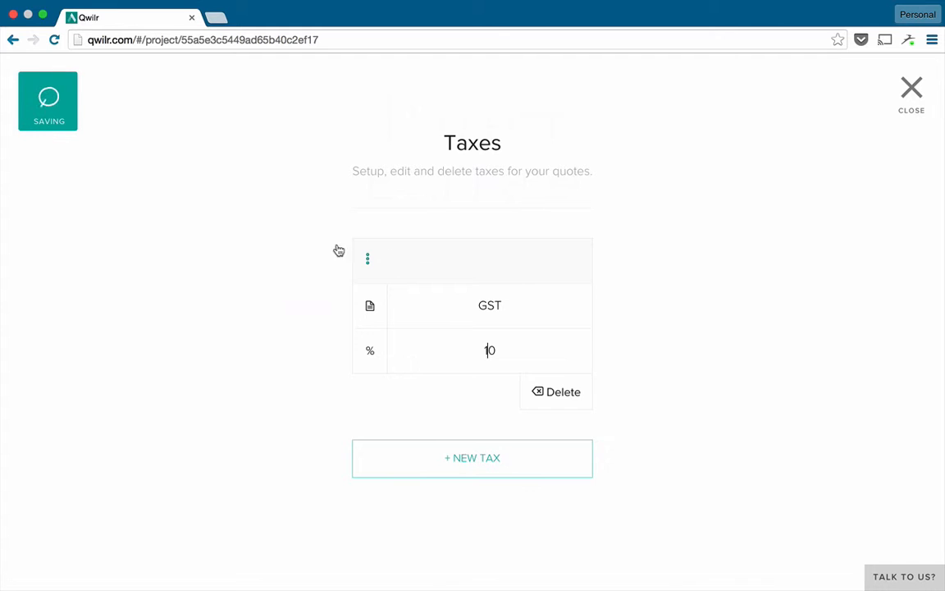
click(364, 256)
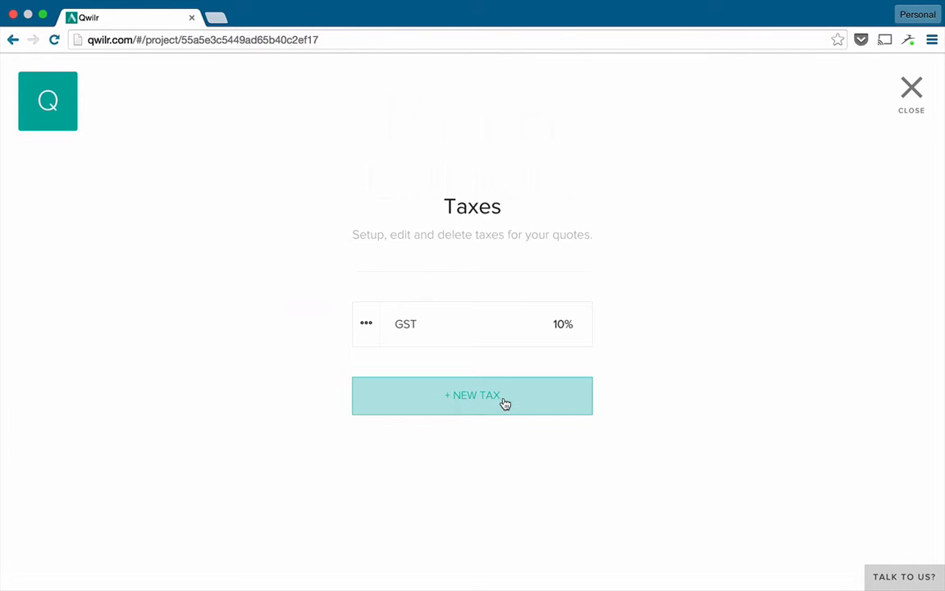
click(913, 89)
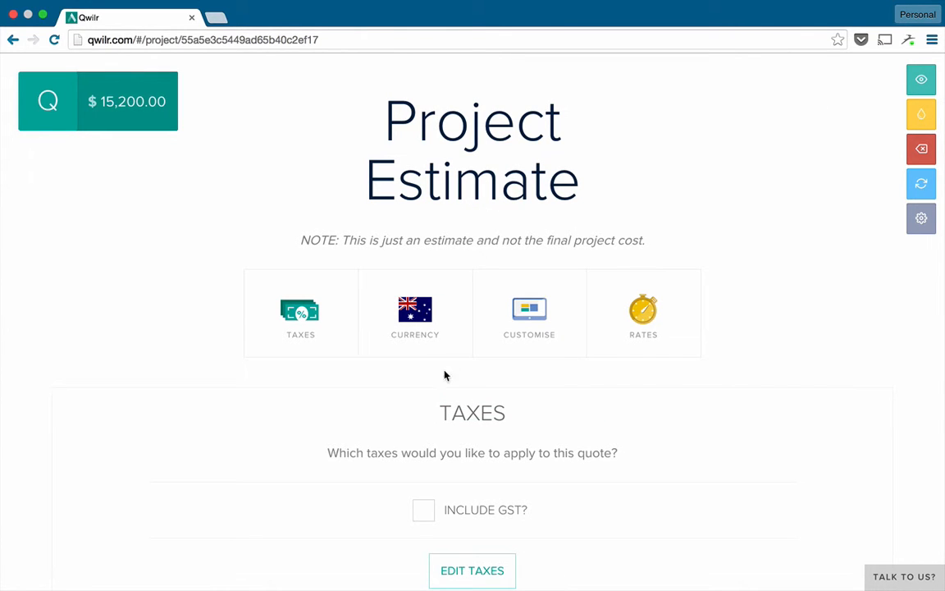
click(322, 312)
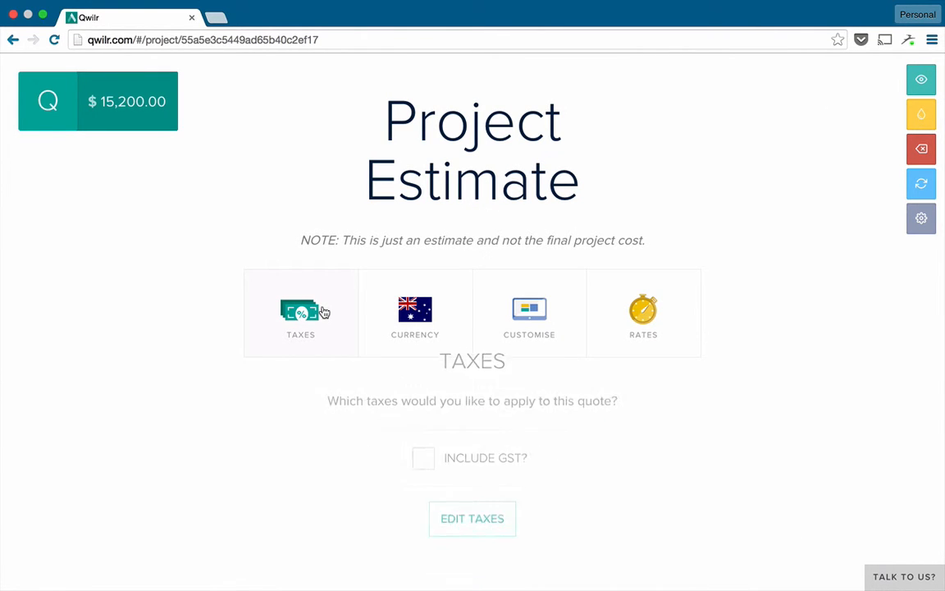
Look through the currencies available for the quote and return to the estimate
click(421, 307)
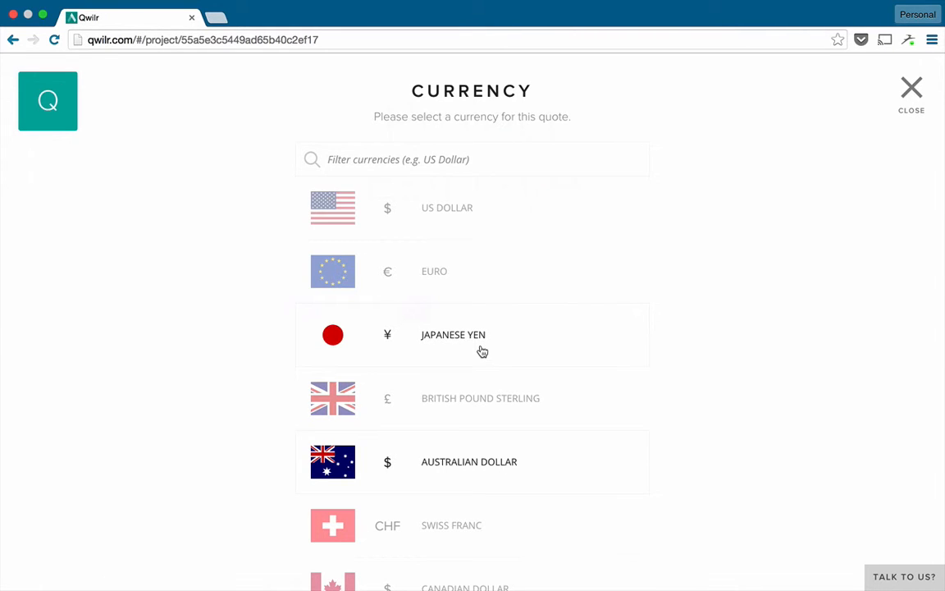
click(904, 98)
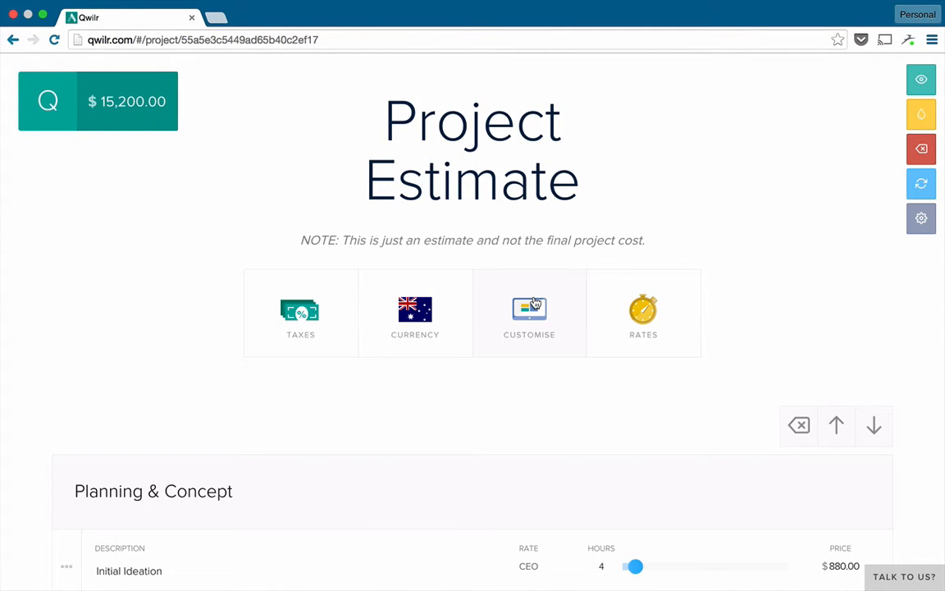
Create a new account rate named Qwilr at $1000 per day and return to the estimate
click(656, 308)
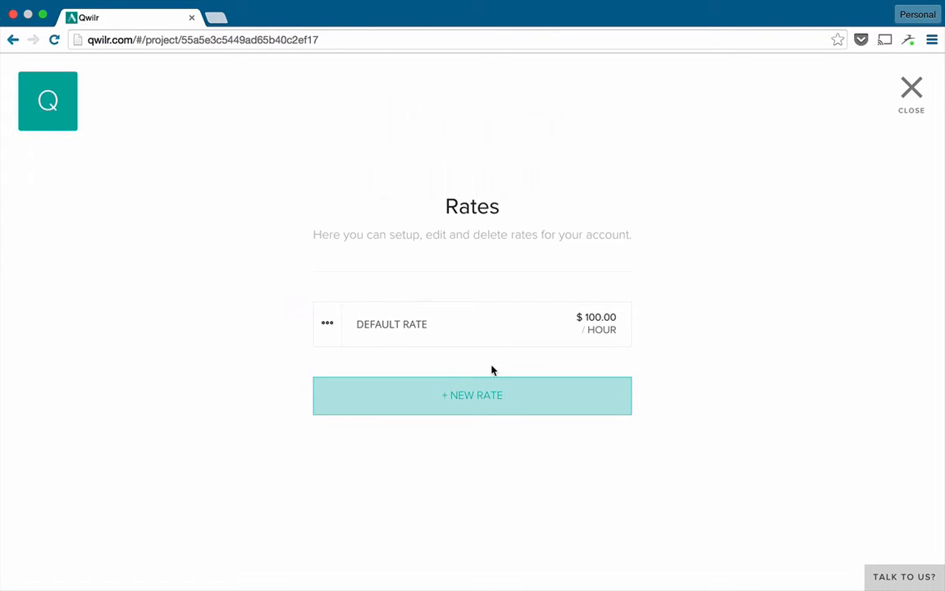
click(476, 404)
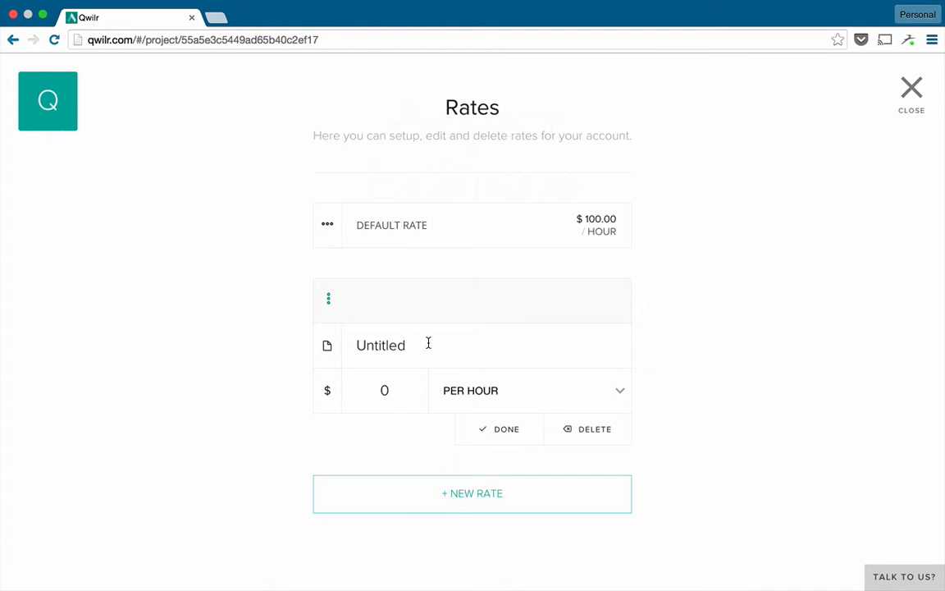
drag(428, 342, 349, 339)
text(Qwilr)
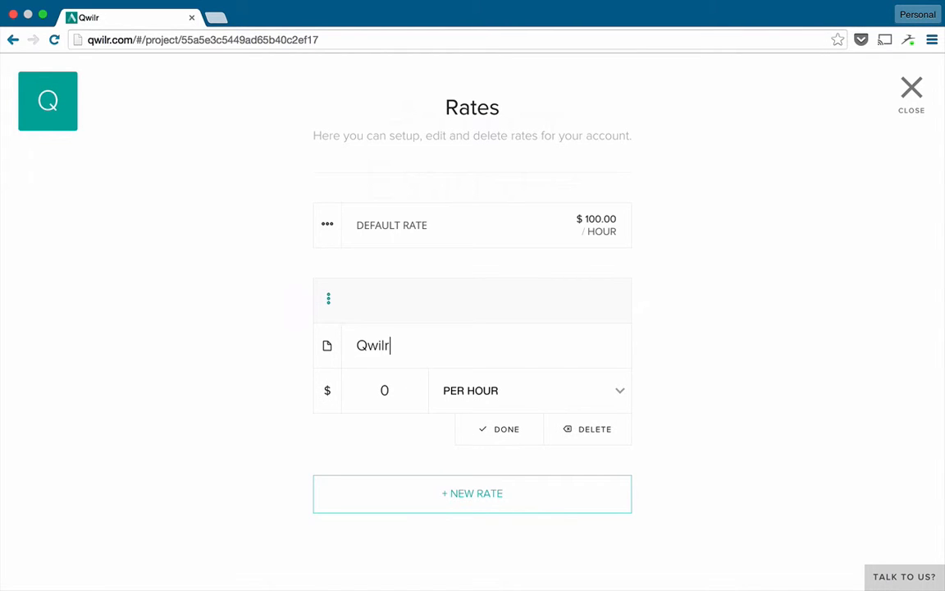
click(369, 386)
text(1000)
click(522, 392)
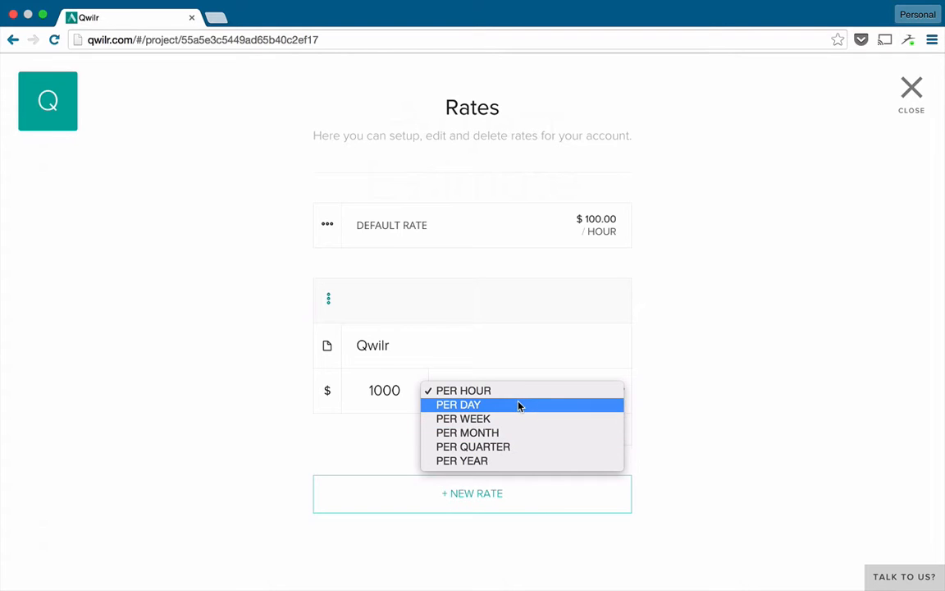
click(518, 406)
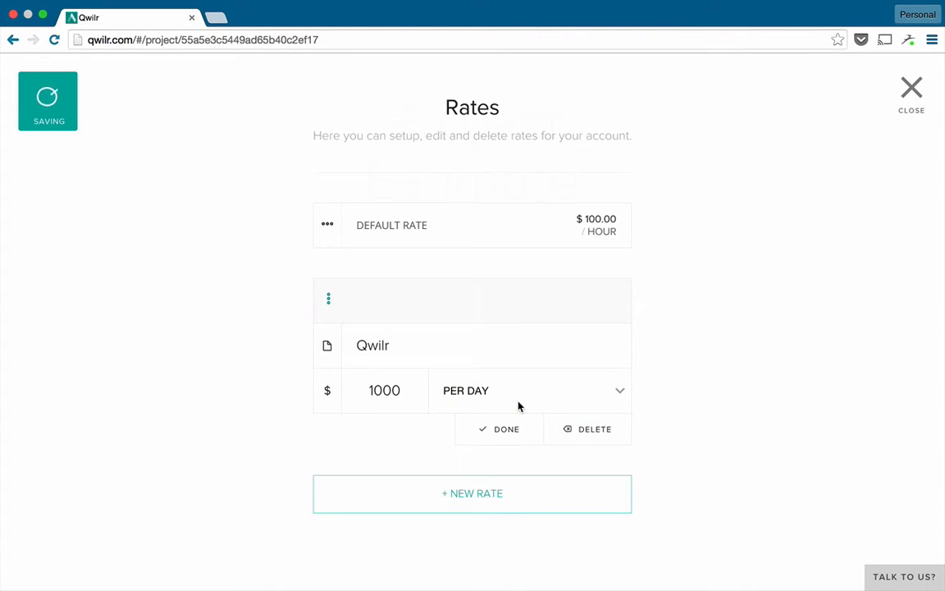
click(508, 437)
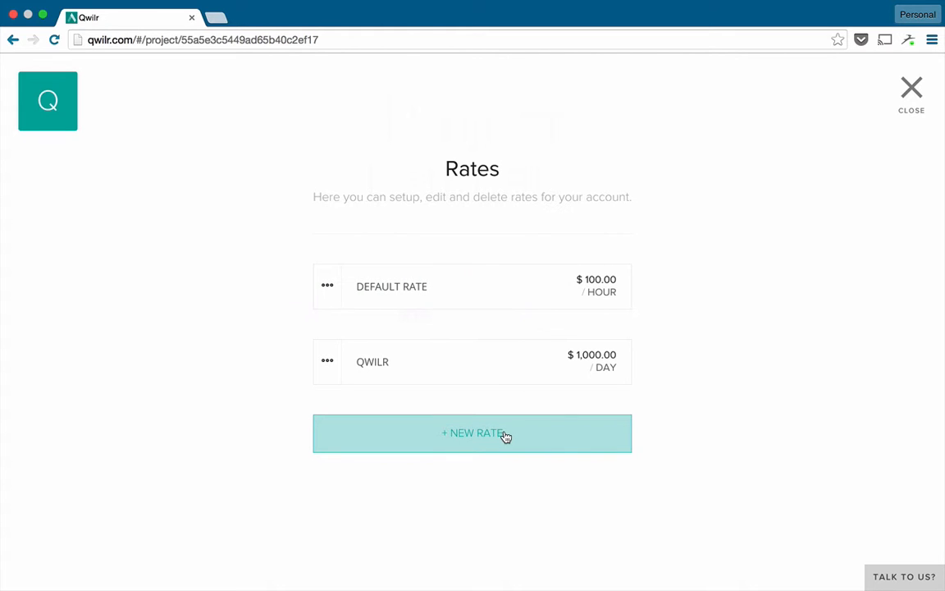
click(915, 88)
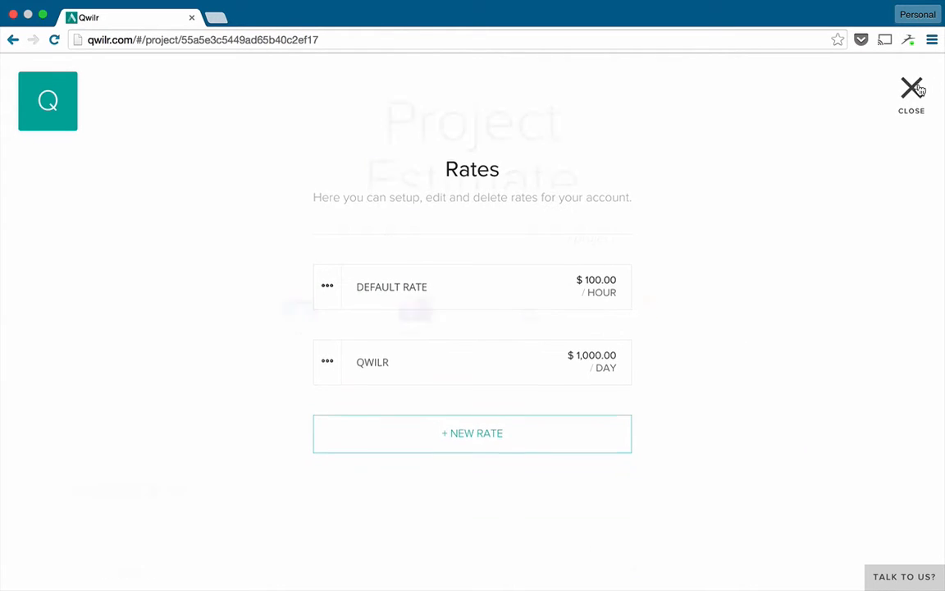
Extend the Concept Workshop item's description in Planning & Concept to "Concept Workshop & Team Meeting"
scroll(884, 296, down, 5)
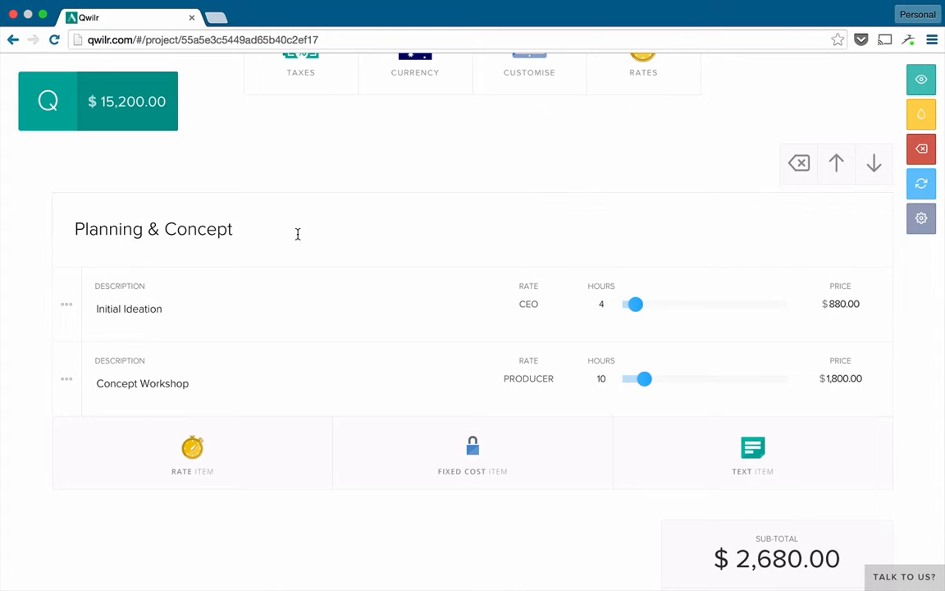
click(182, 311)
click(220, 383)
text(& Team )
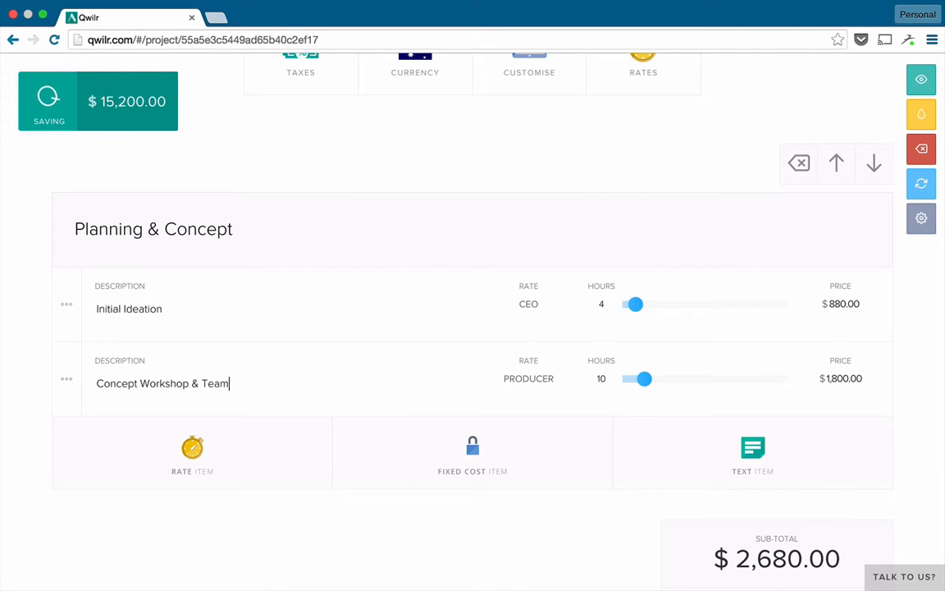
text(Meeting)
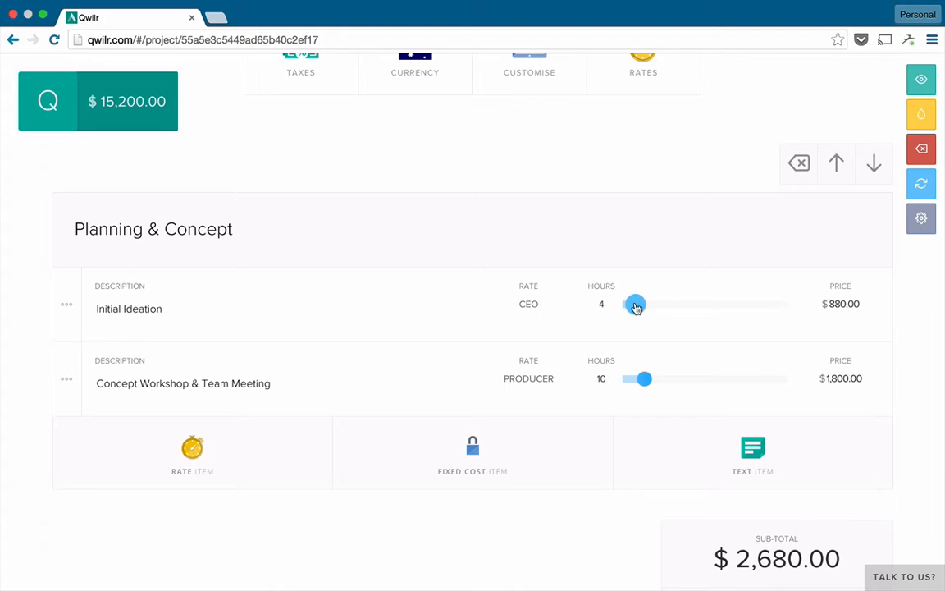
Set the hours to 12 for Initial Ideation and 4 for Concept Workshop & Team Meeting
drag(636, 307, 649, 308)
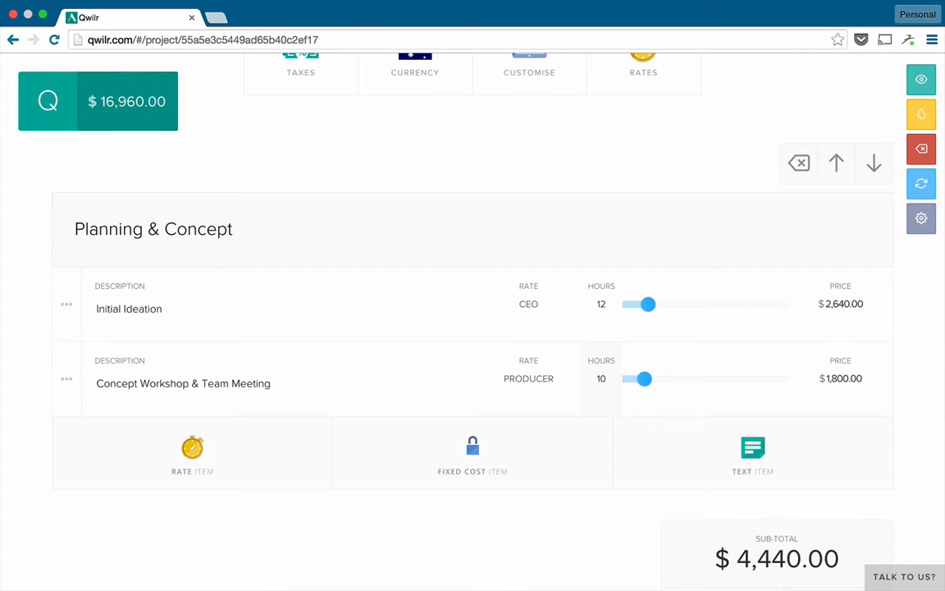
mouse_move(644, 378)
mouse_down()
mouse_move(705, 380)
mouse_move(634, 380)
mouse_up()
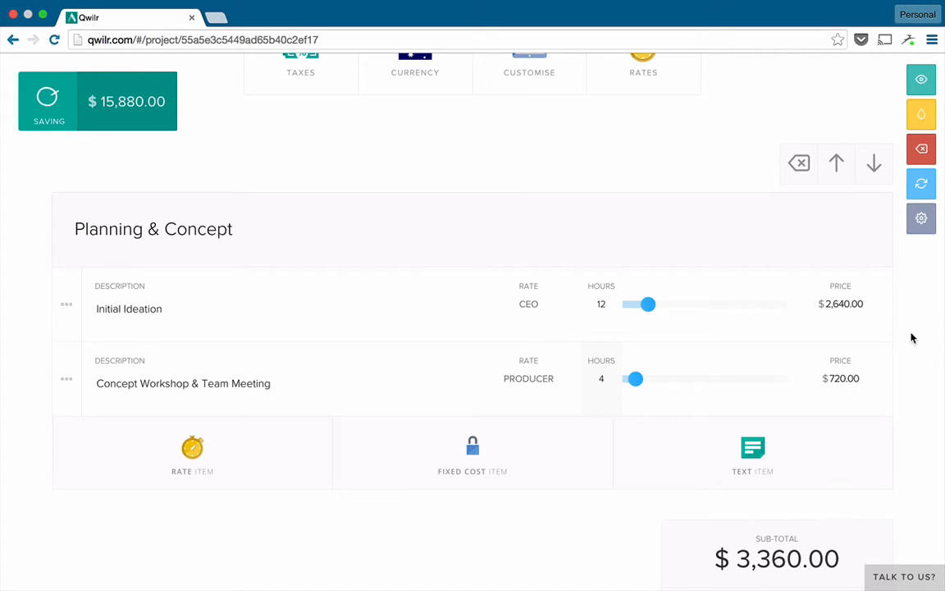
Add a rate item to the Planning & Concept section with the description "Rate"
scroll(930, 340, down, 1)
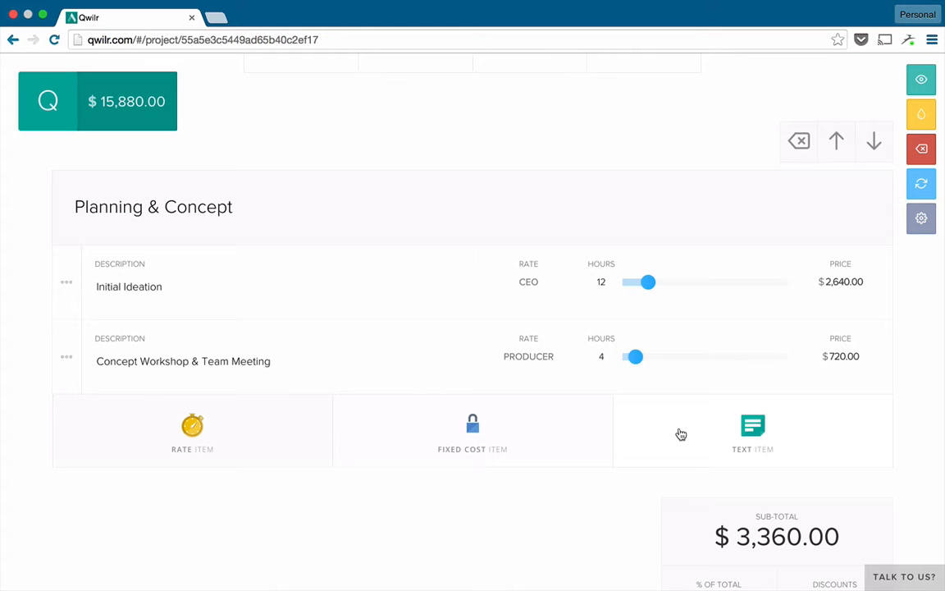
click(226, 423)
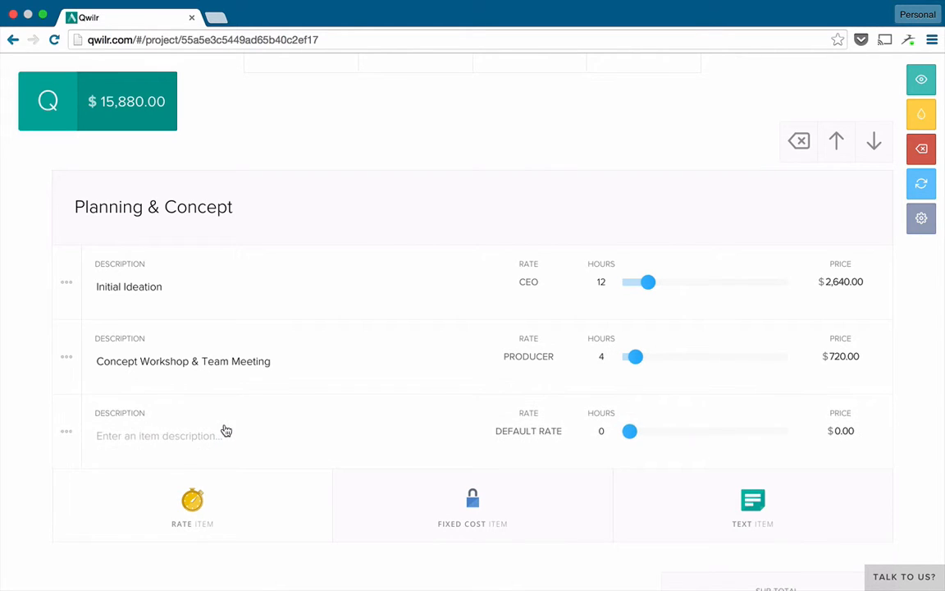
click(186, 438)
text(Ra)
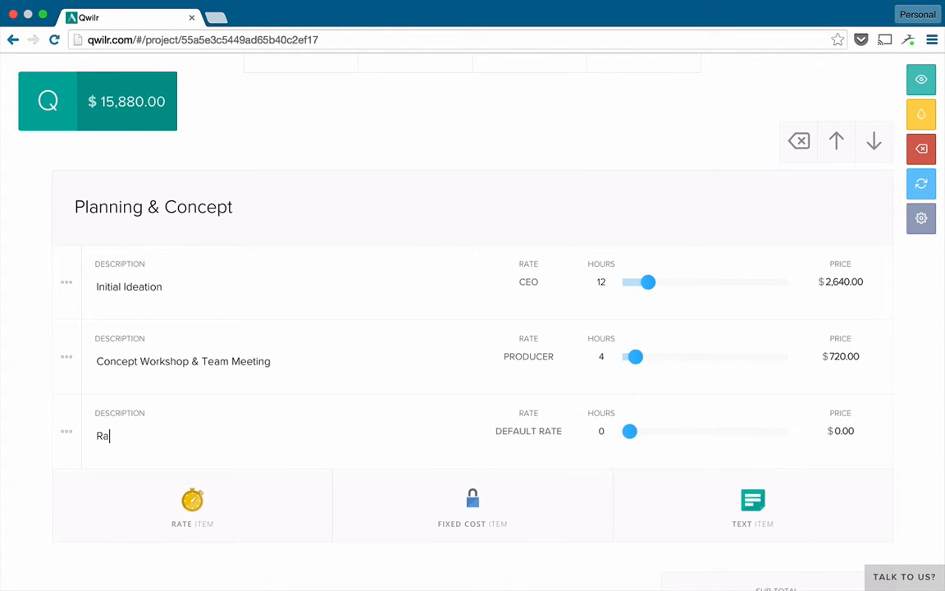
text(te)
Apply the Qwilr daily rate to the "Rate" item and set its quantity to 2 days
click(536, 431)
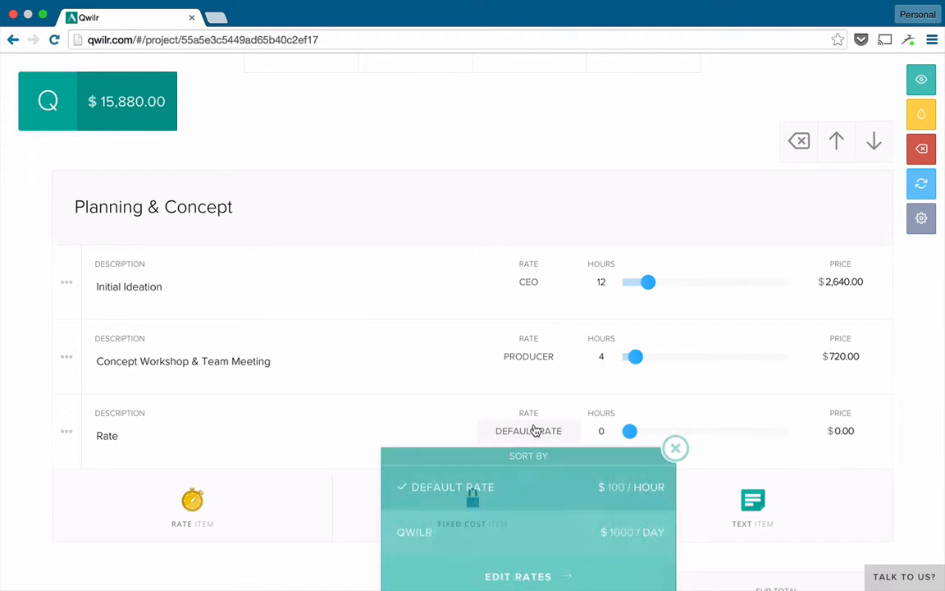
click(519, 540)
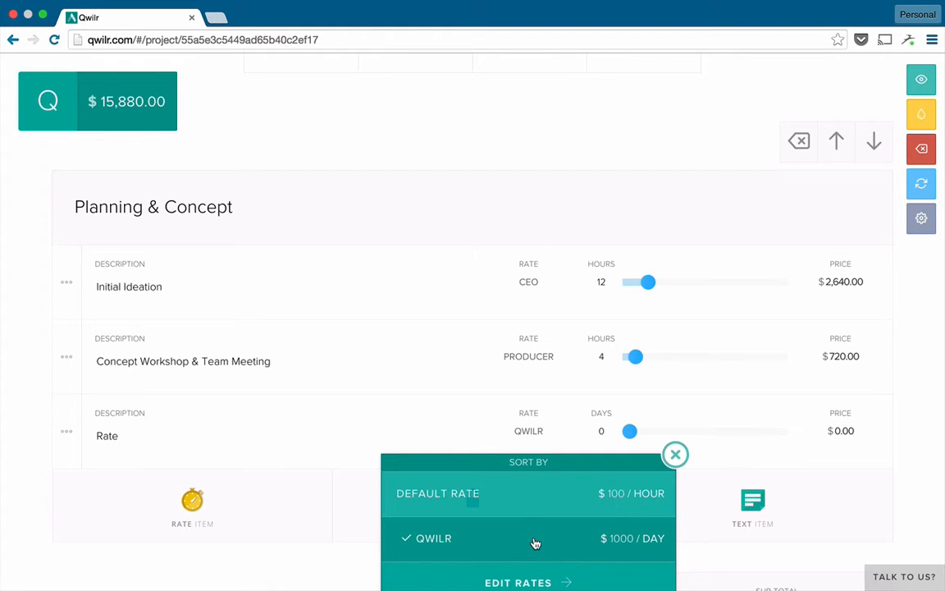
click(676, 454)
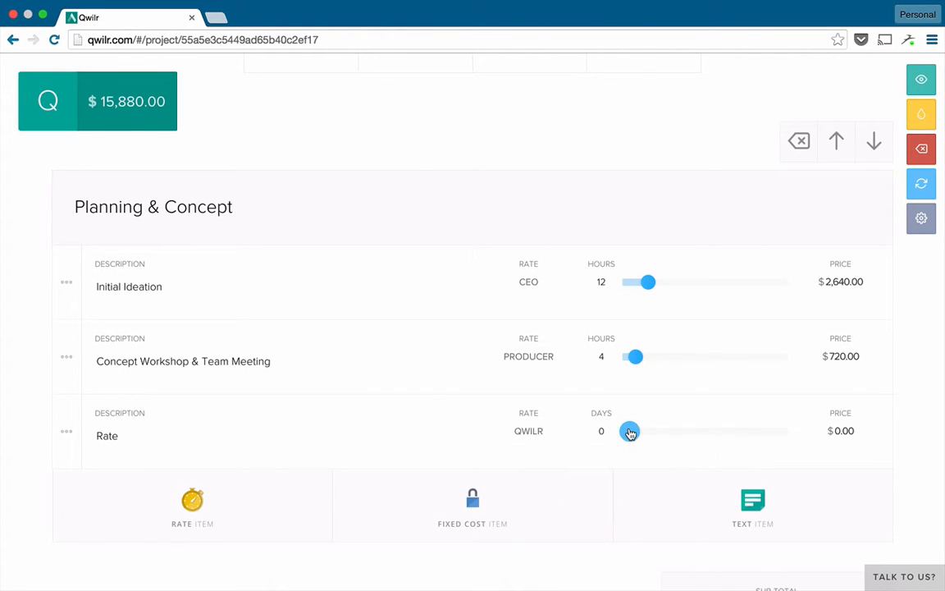
drag(630, 433, 632, 431)
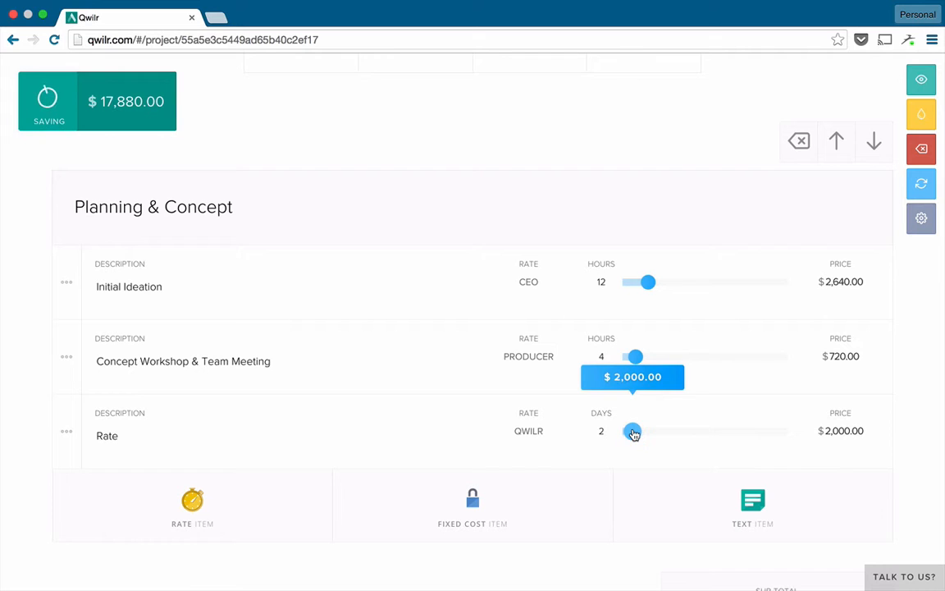
Add a fixed cost item described as "Fixed" to the Planning & Concept section, with a fixed cost of 450 and 7 units
scroll(924, 403, down, 2)
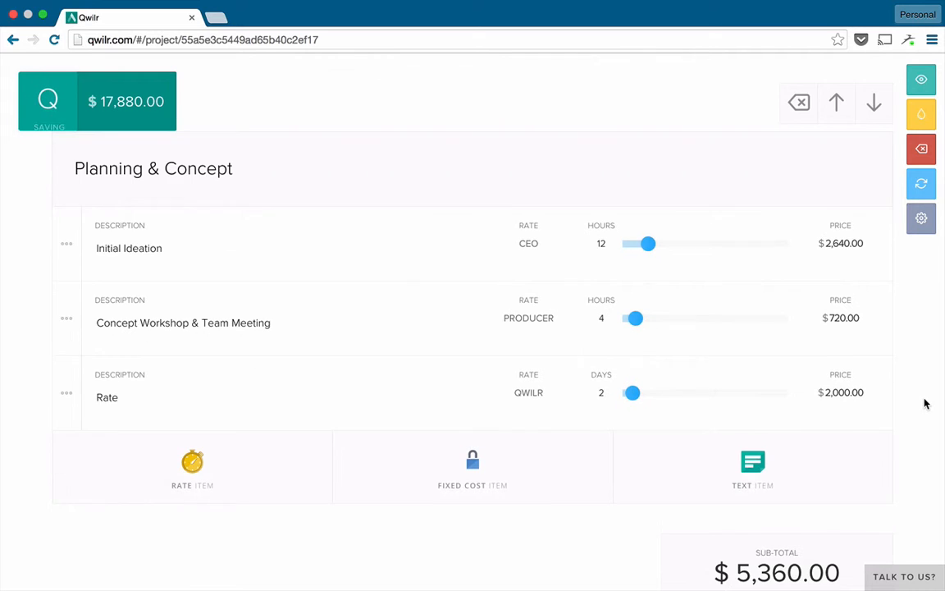
click(473, 458)
click(232, 454)
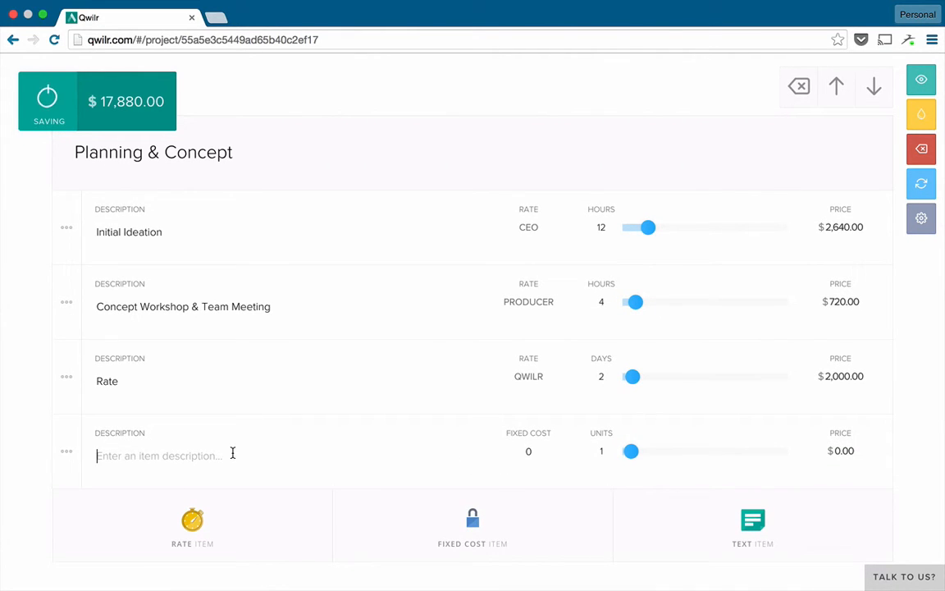
text(Fixed)
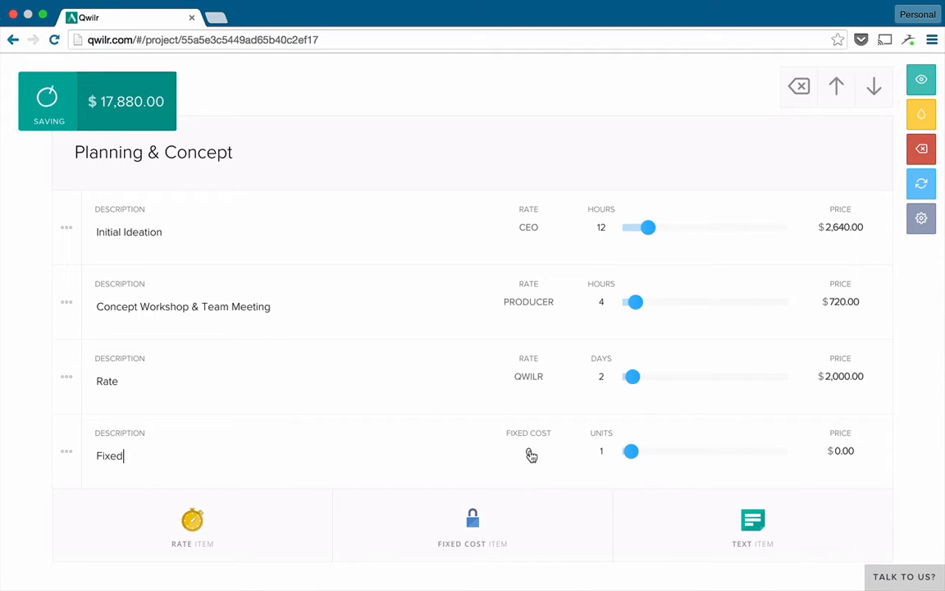
click(529, 450)
text(450)
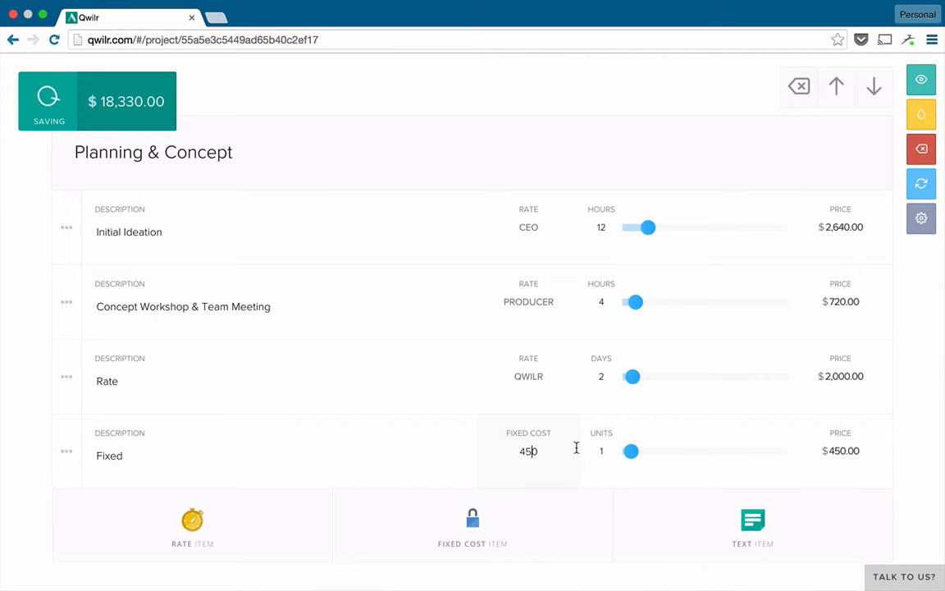
drag(632, 451, 642, 451)
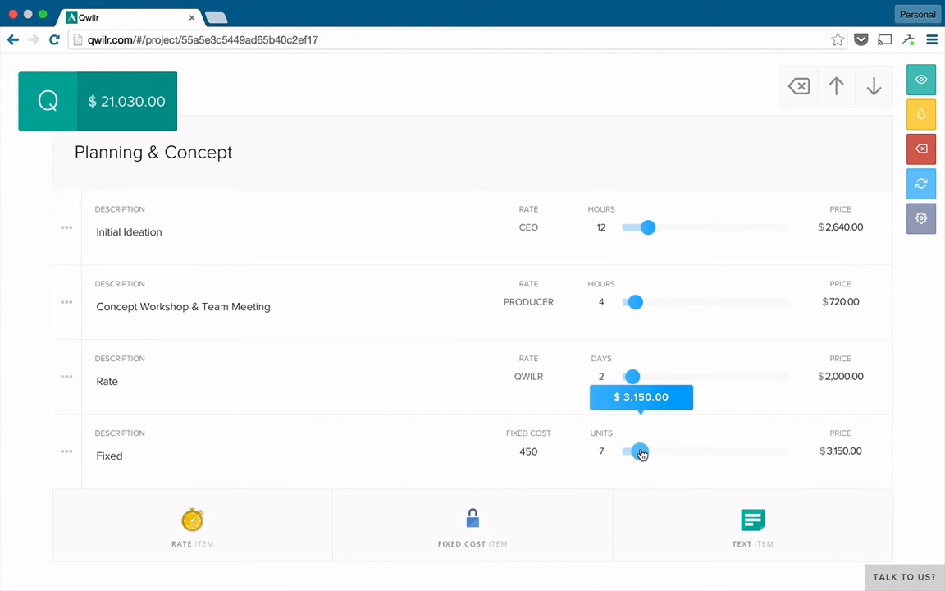
Add a text item reading "Text text text" to the end of the Planning & Concept section
scroll(923, 426, down, 3)
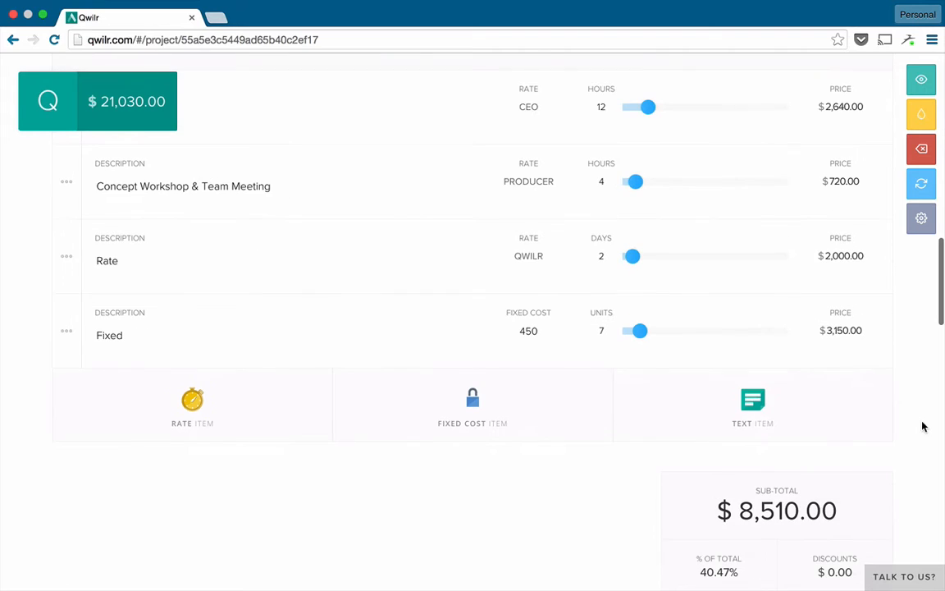
click(743, 422)
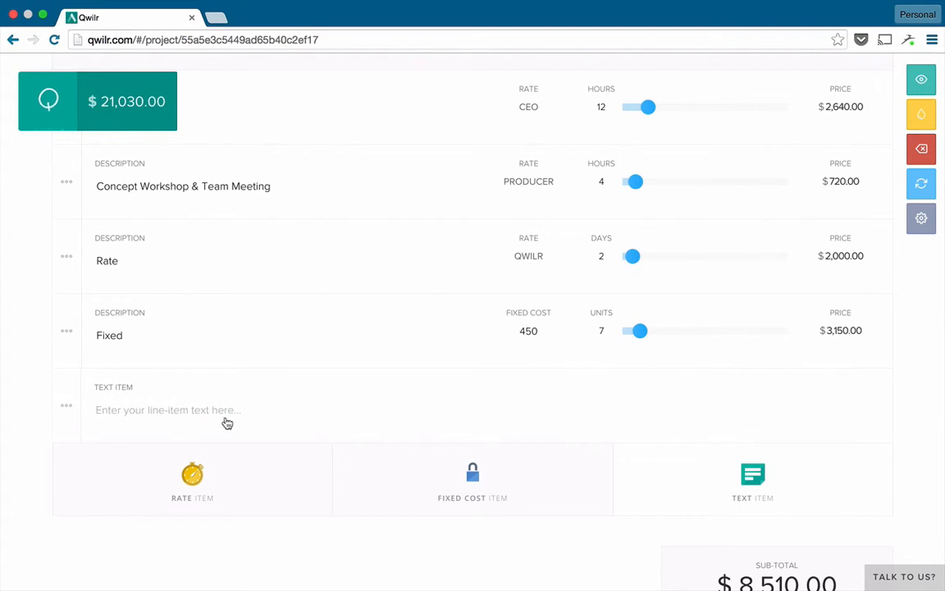
text(Tex)
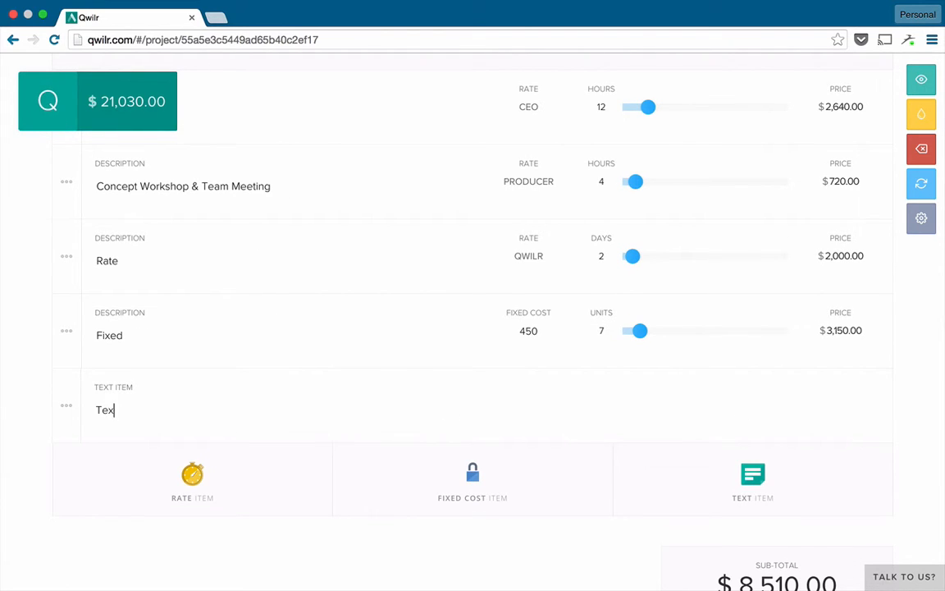
text(t text te)
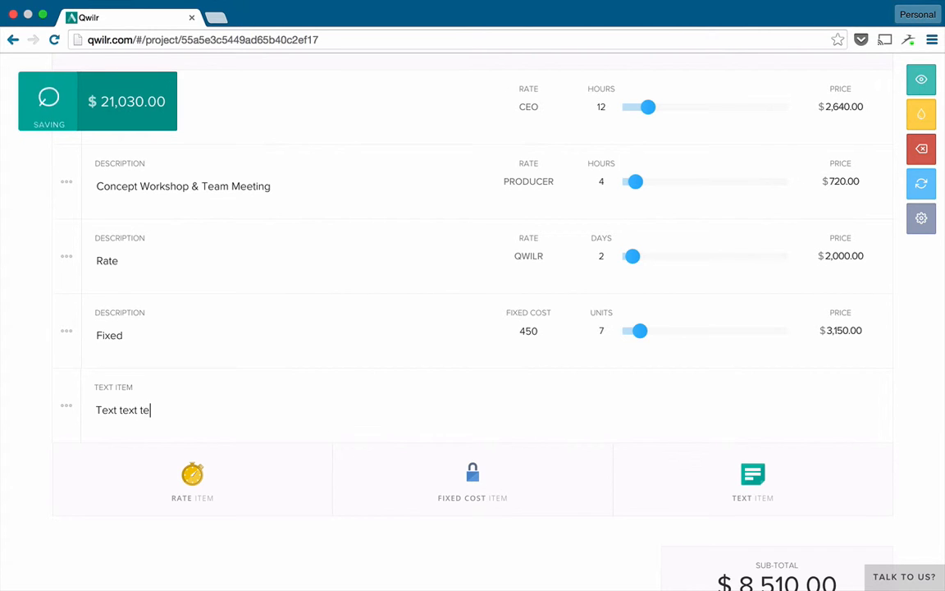
text(xt)
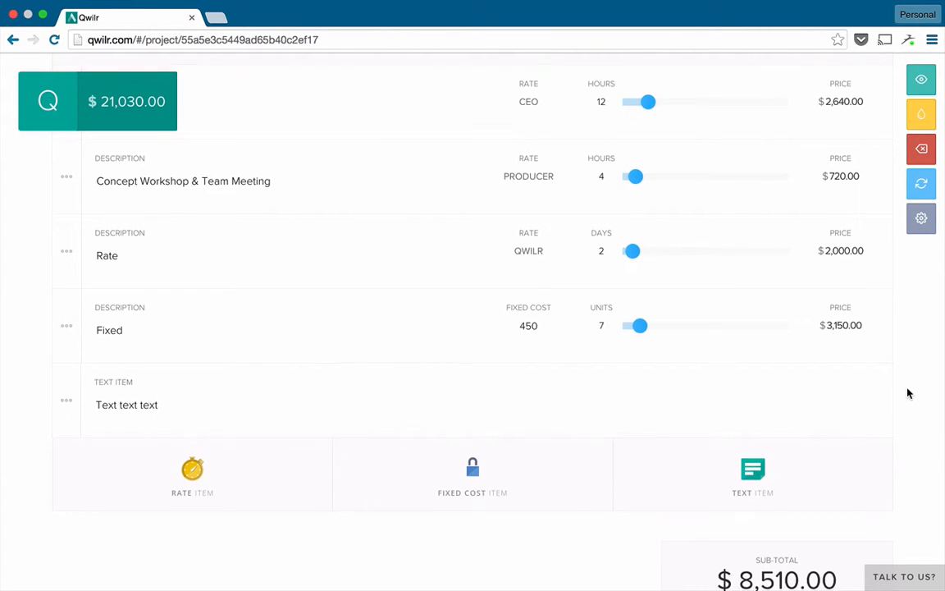
Review the Planning & Concept and Project Execution sections, including their section reordering controls, line items, sub-totals and the overall total
scroll(907, 393, down, 2)
scroll(908, 393, up, 3)
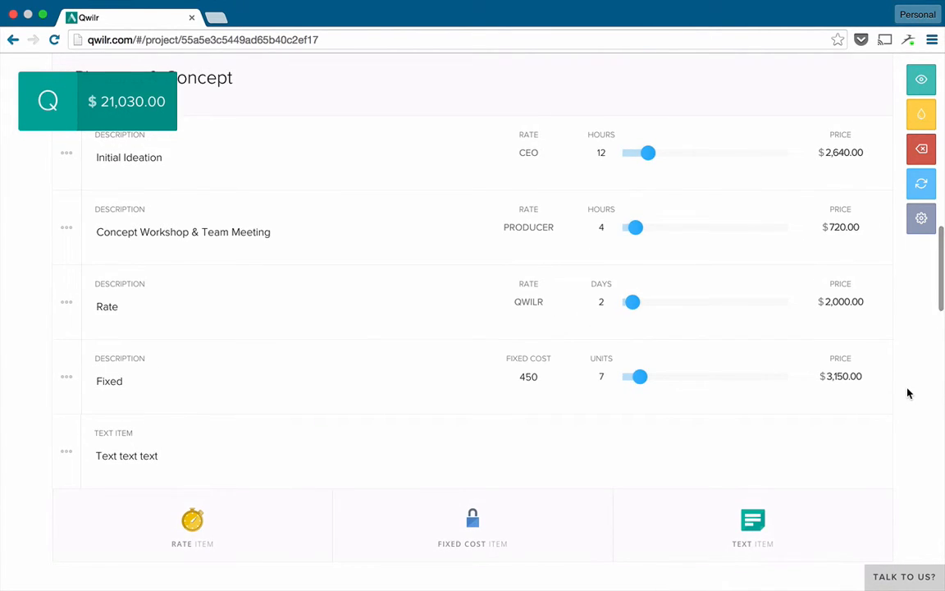
scroll(907, 393, up, 3)
scroll(908, 393, up, 2)
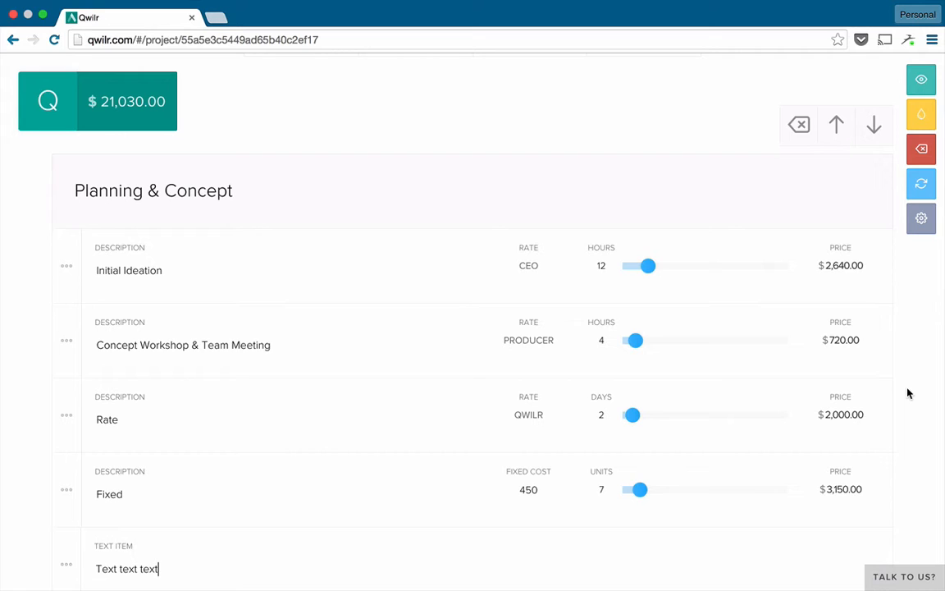
scroll(907, 393, up, 1)
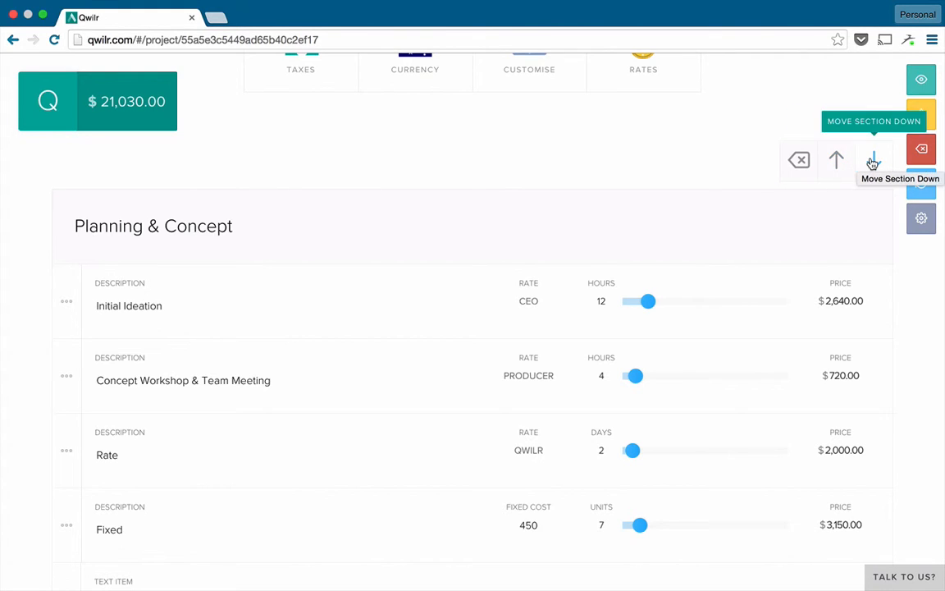
scroll(920, 329, down, 2)
scroll(920, 328, down, 7)
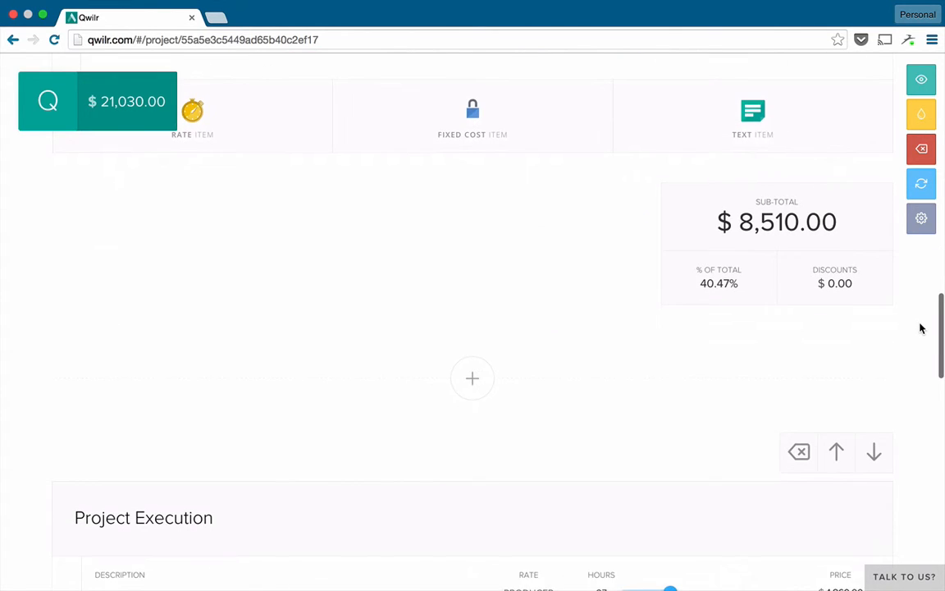
scroll(895, 334, down, 1)
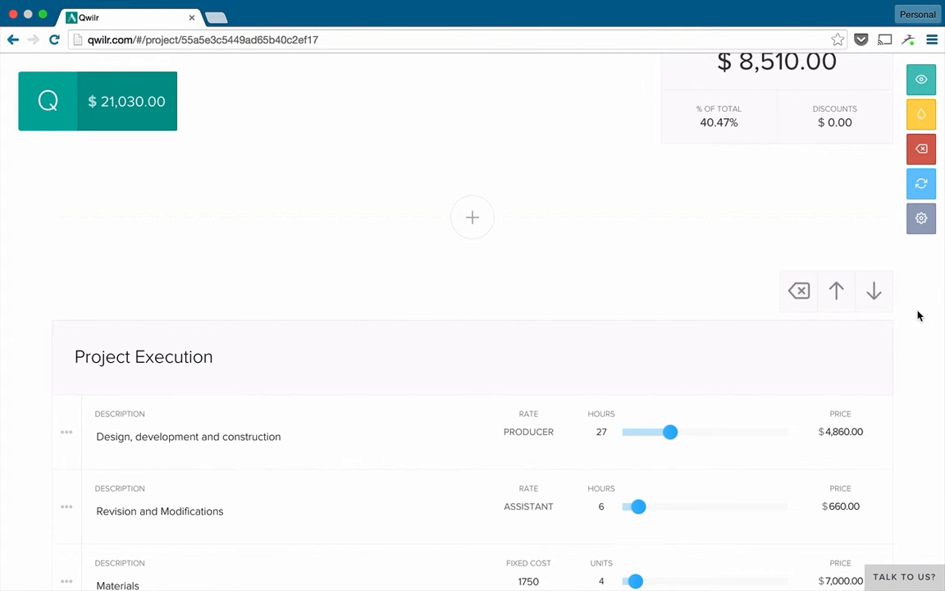
scroll(919, 315, down, 6)
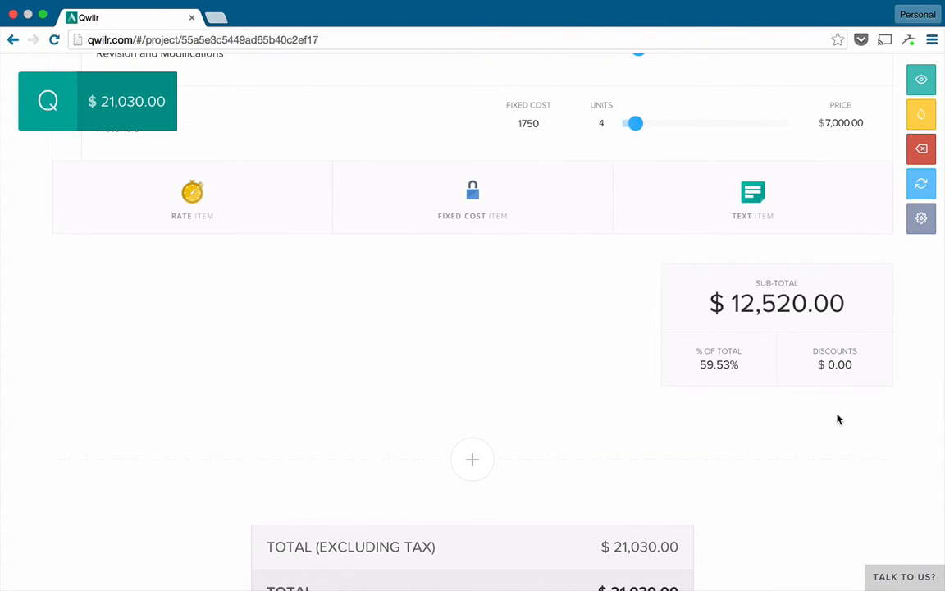
scroll(916, 377, up, 4)
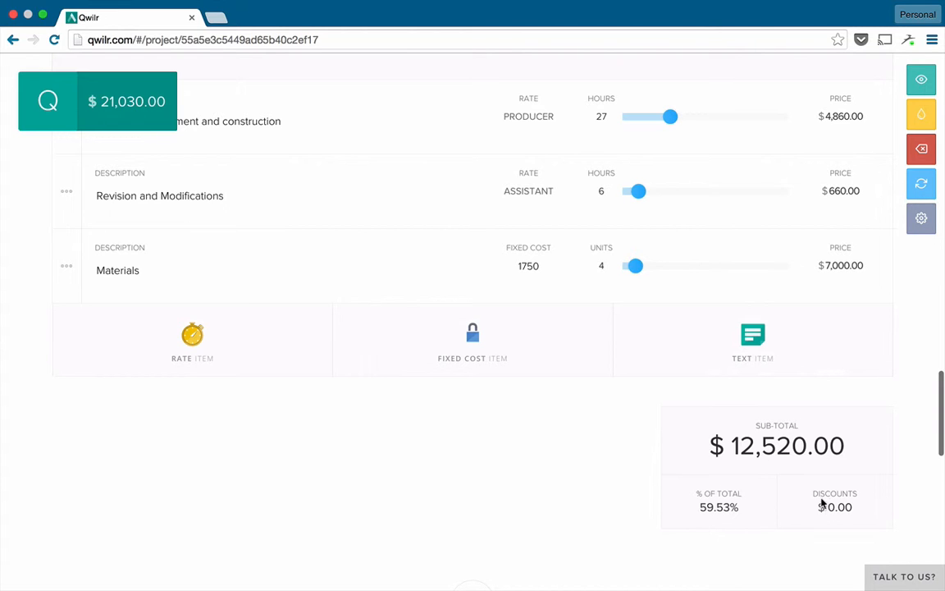
scroll(931, 464, up, 14)
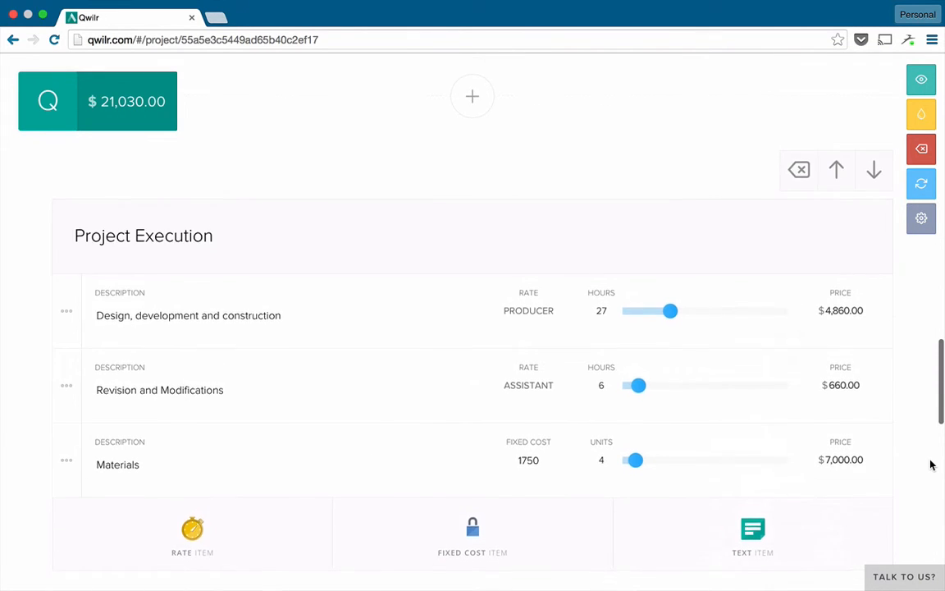
scroll(930, 465, down, 20)
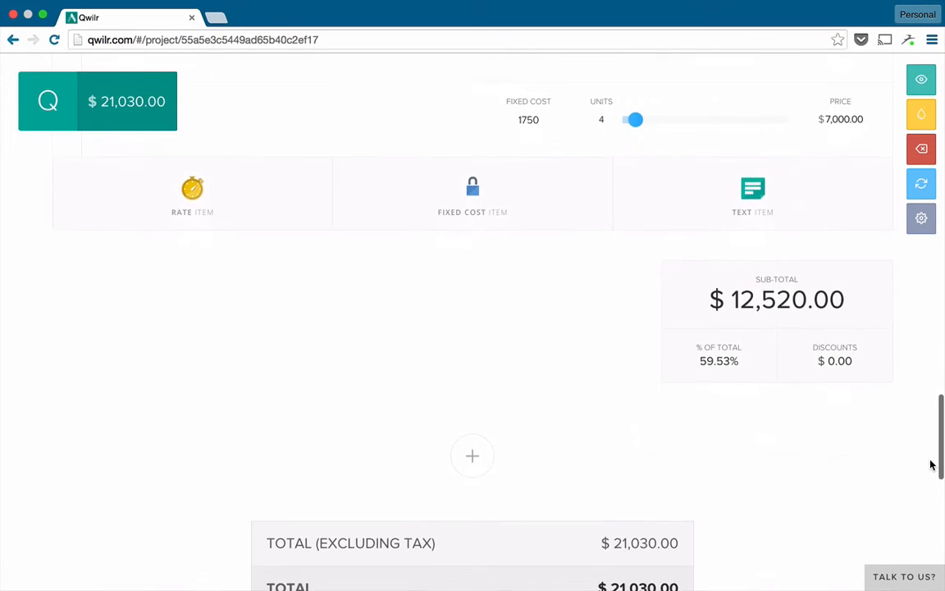
scroll(931, 464, up, 17)
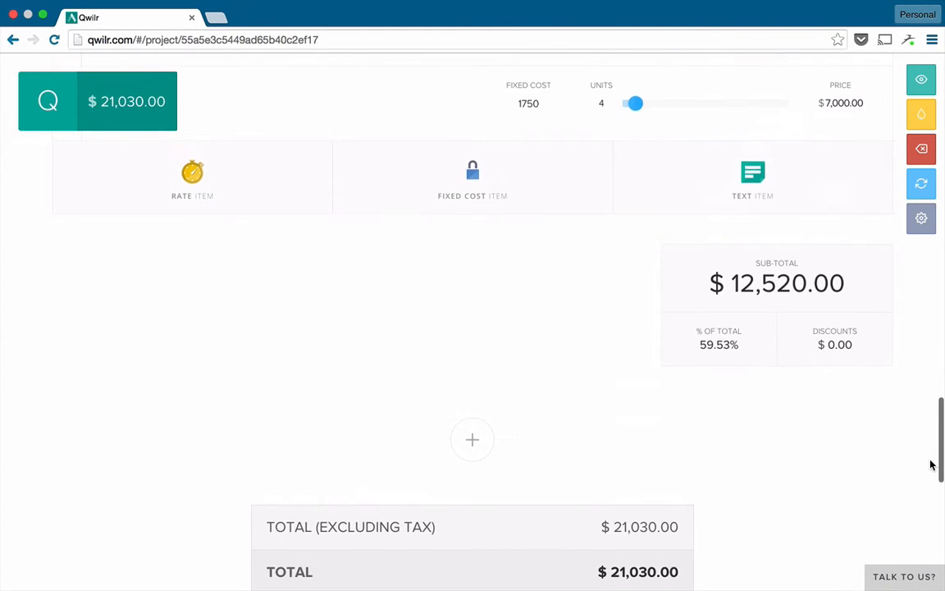
scroll(931, 465, up, 17)
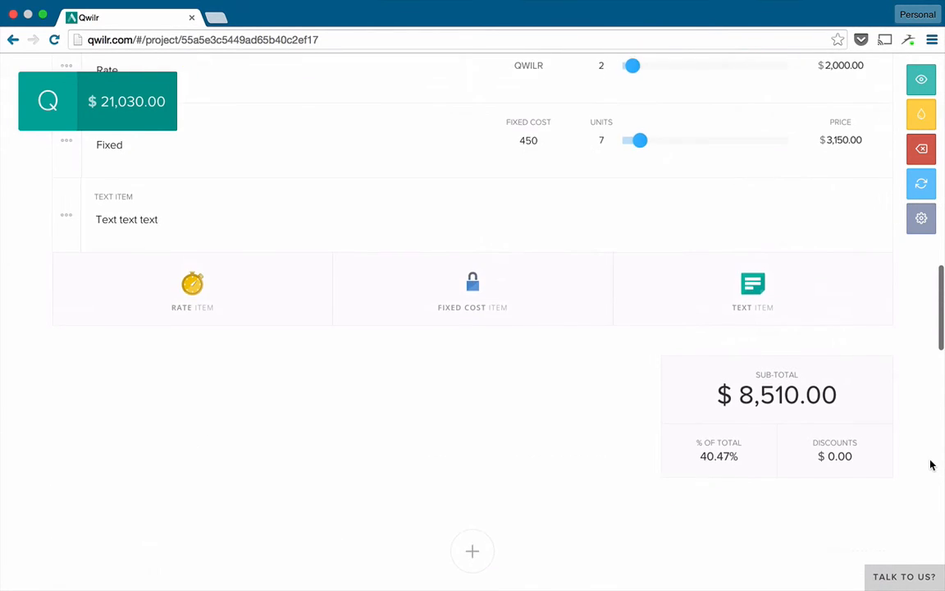
scroll(930, 464, up, 5)
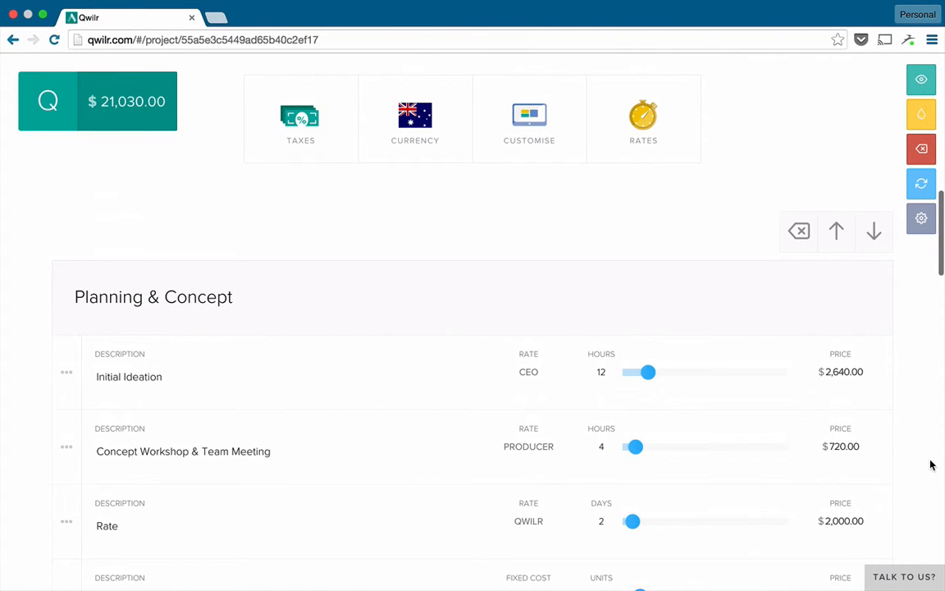
Open the "Rate" item's options in Planning & Concept, try the tax exemption on and off, and apply a $50 discount
scroll(930, 464, down, 4)
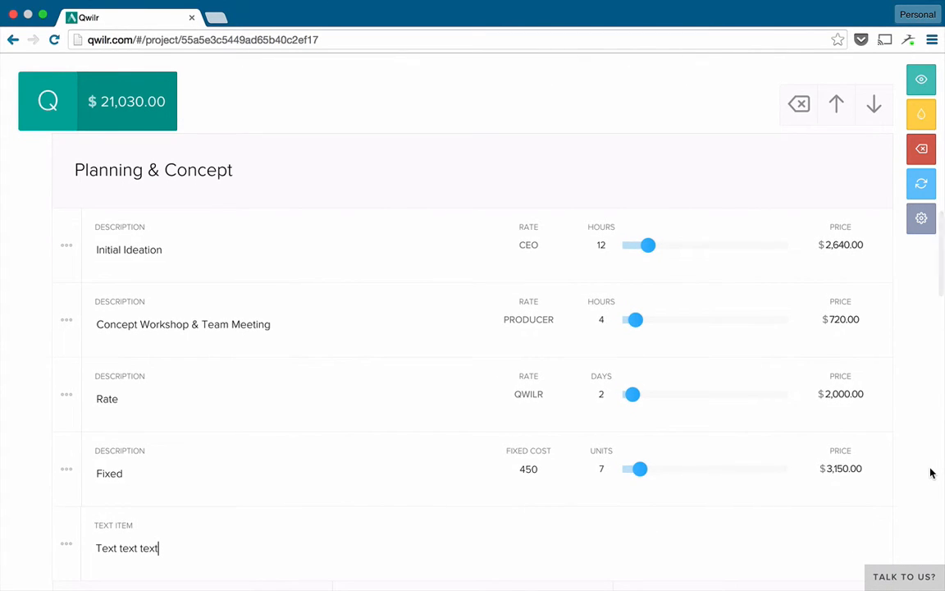
scroll(931, 473, down, 1)
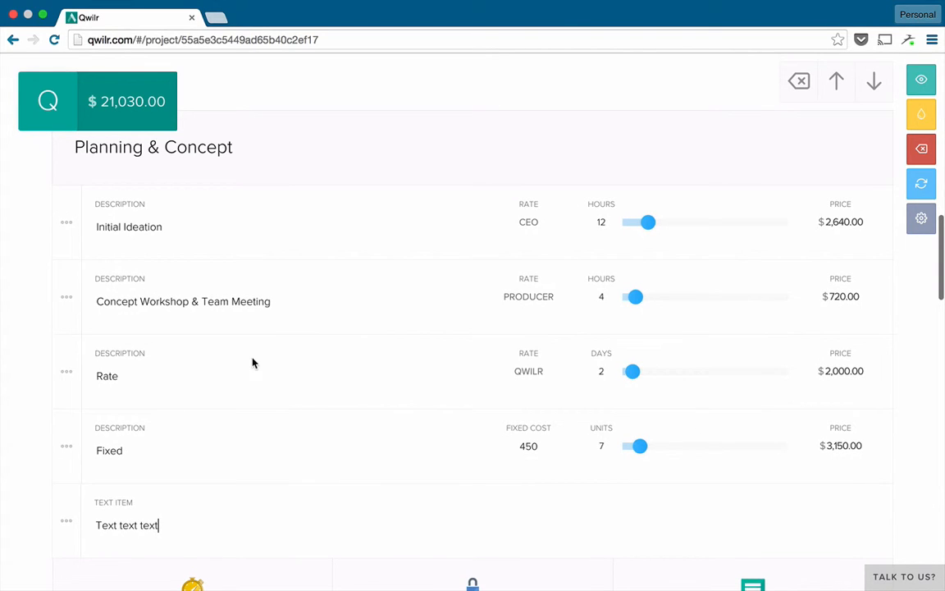
click(63, 377)
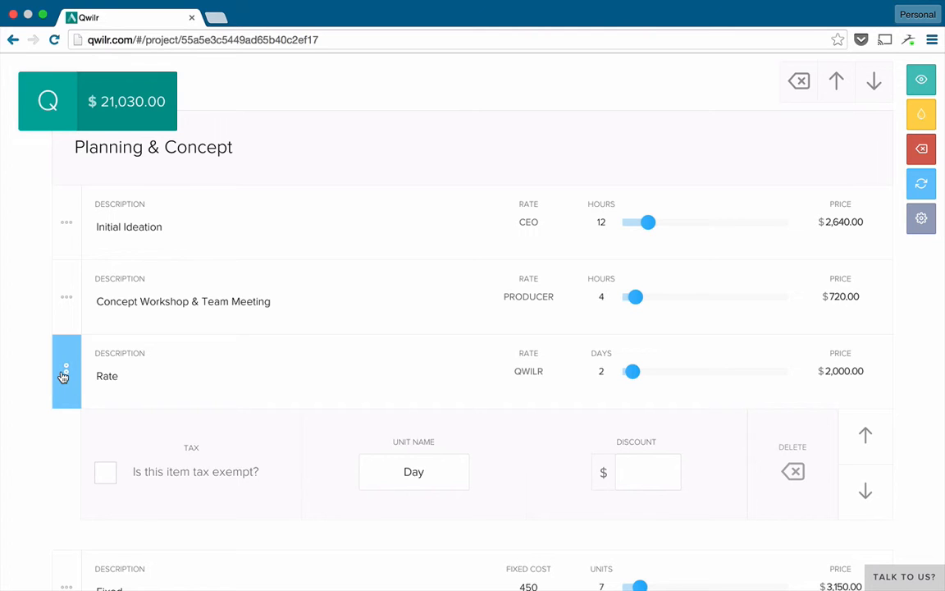
click(112, 478)
click(112, 478)
click(443, 473)
click(654, 473)
text(50)
scroll(906, 420, down, 1)
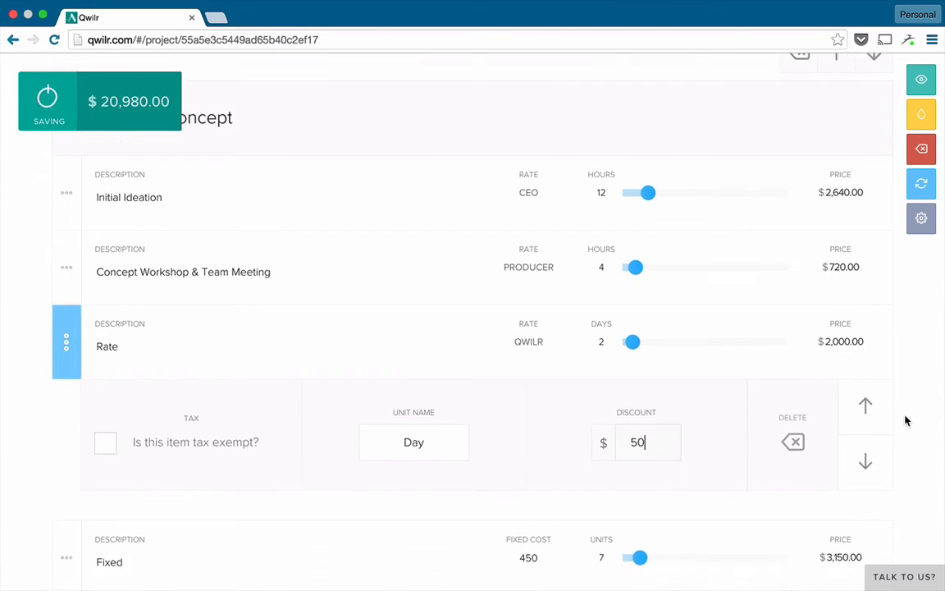
scroll(906, 420, down, 10)
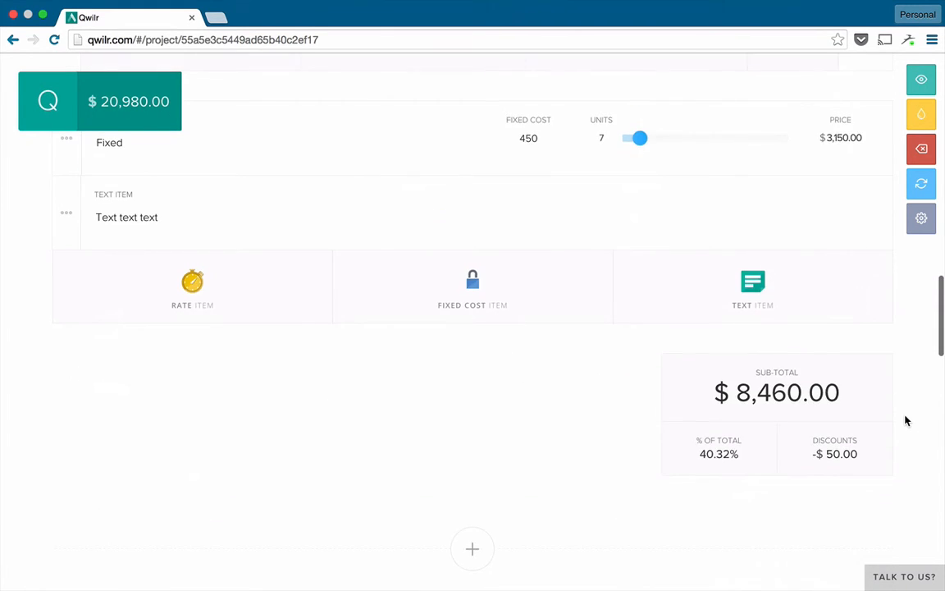
scroll(917, 427, up, 7)
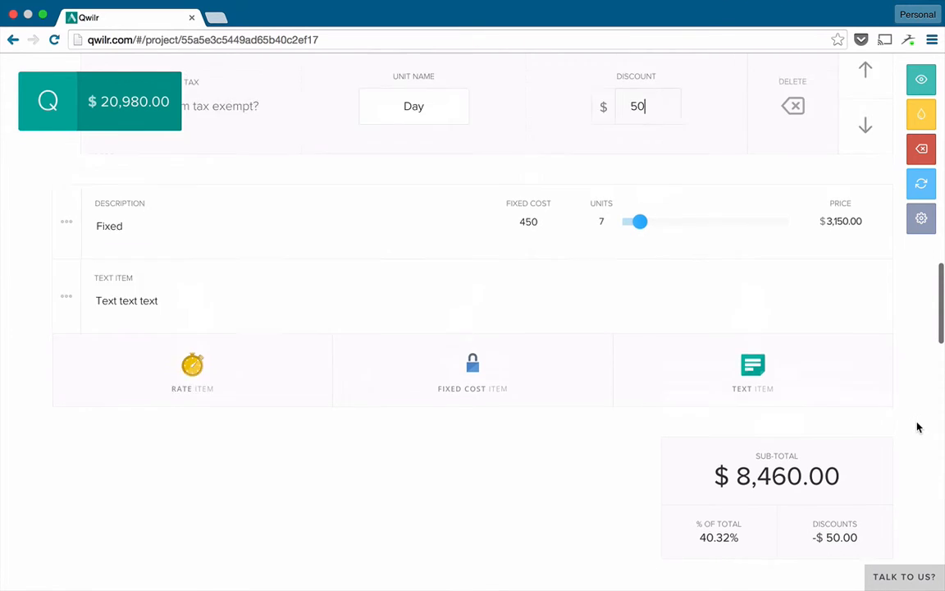
Clear the discount from the "Rate" item
scroll(917, 427, up, 2)
key(BackSpace)
key(BackSpace)
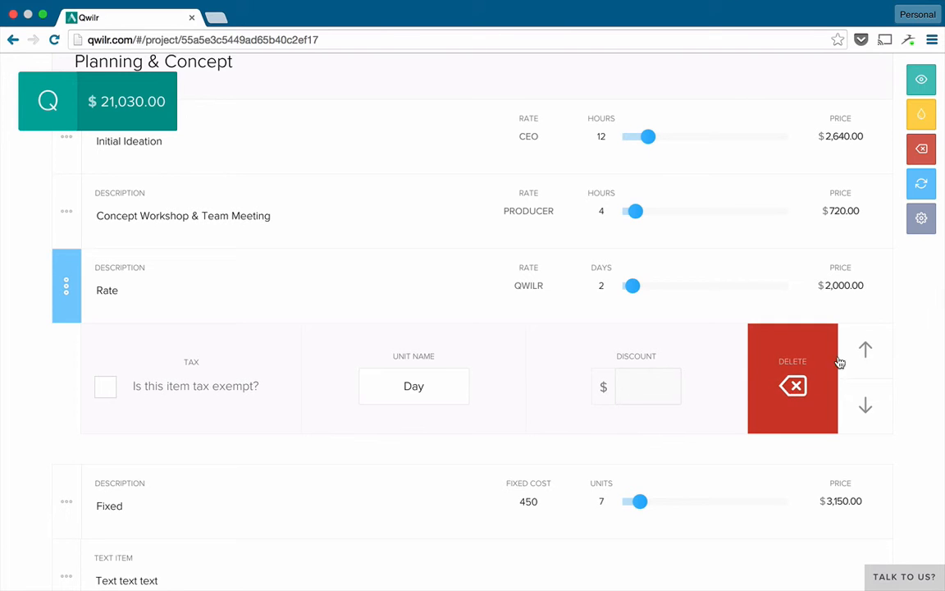
Move the "Rate" item up one place and back down, and close its options
click(865, 353)
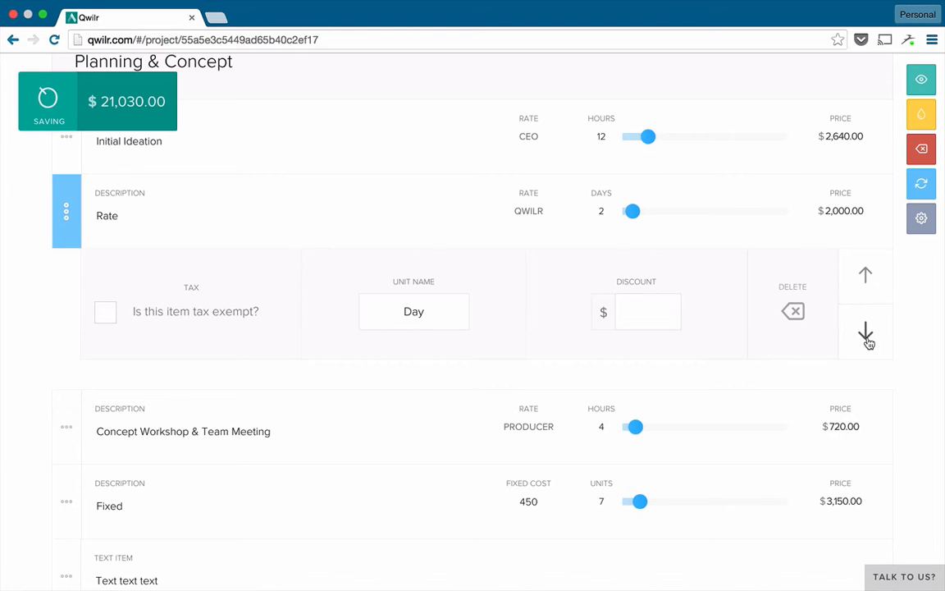
click(868, 339)
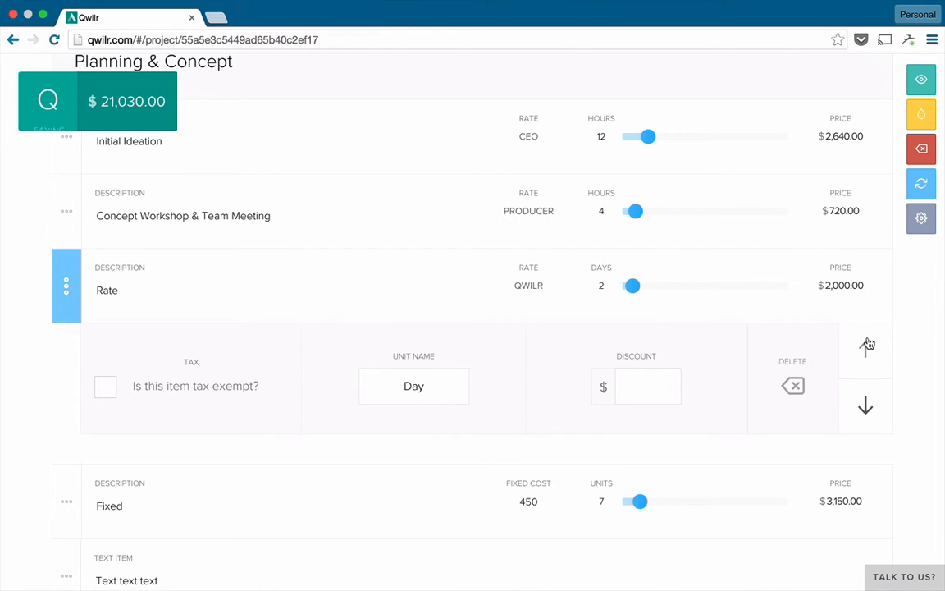
click(63, 287)
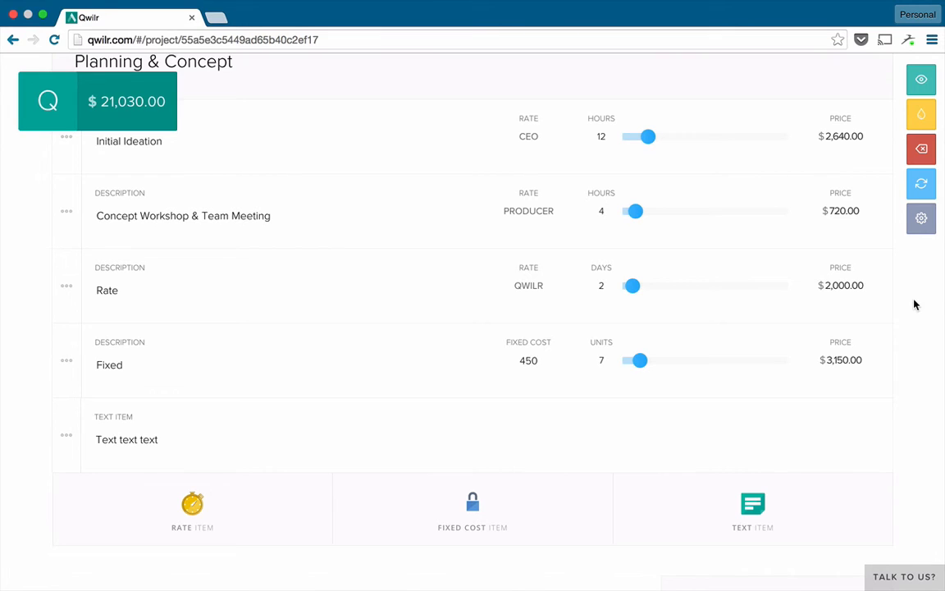
scroll(915, 304, up, 3)
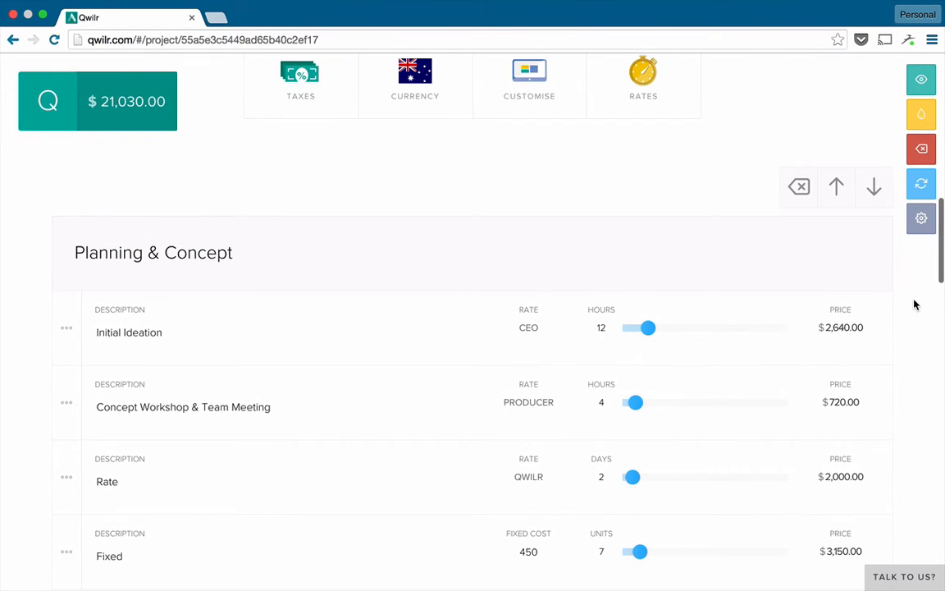
scroll(915, 305, down, 7)
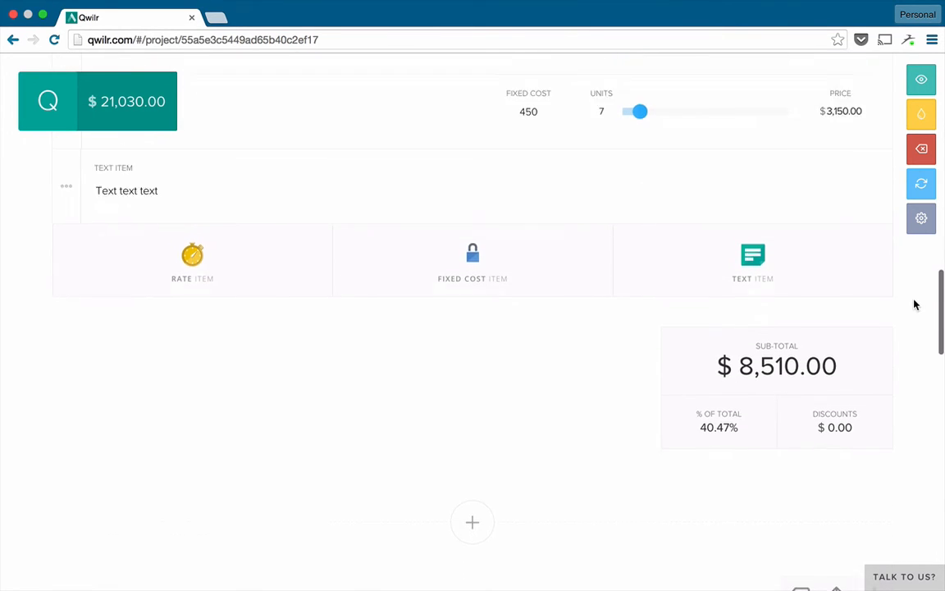
scroll(915, 304, down, 6)
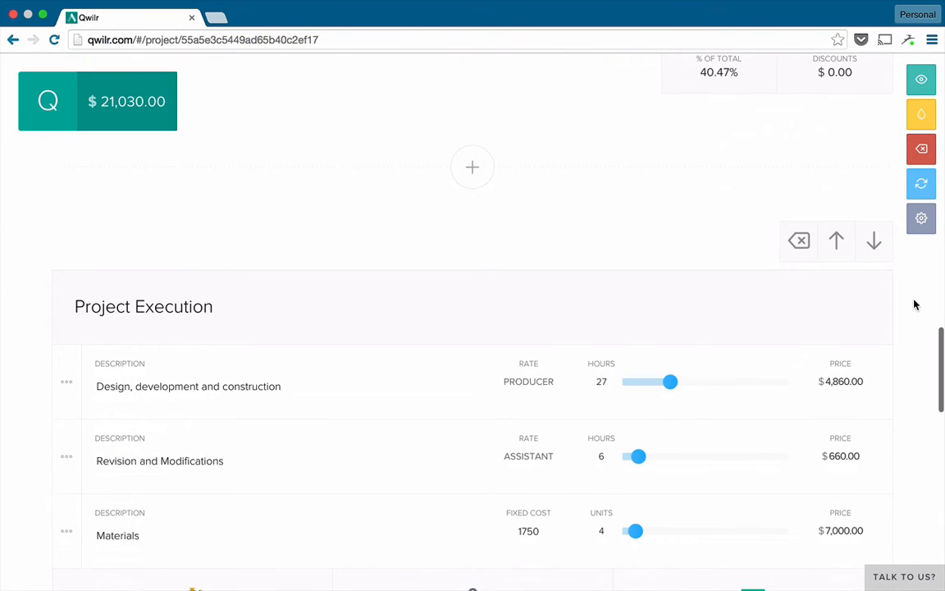
Preview the quote, review the Planning & Concept and Project Execution items and totals, and return to editing
scroll(915, 304, down, 4)
scroll(915, 308, up, 4)
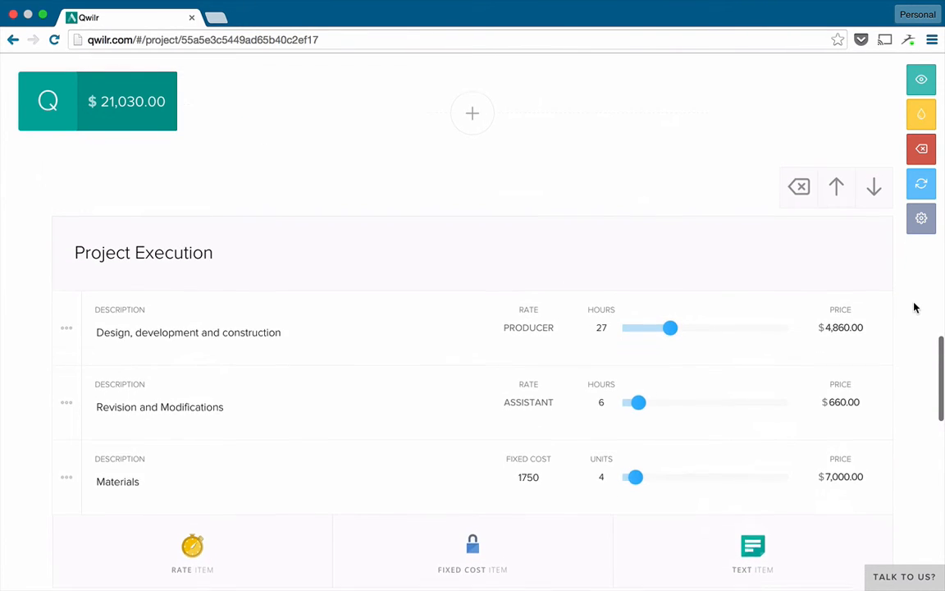
click(920, 81)
scroll(800, 375, up, 15)
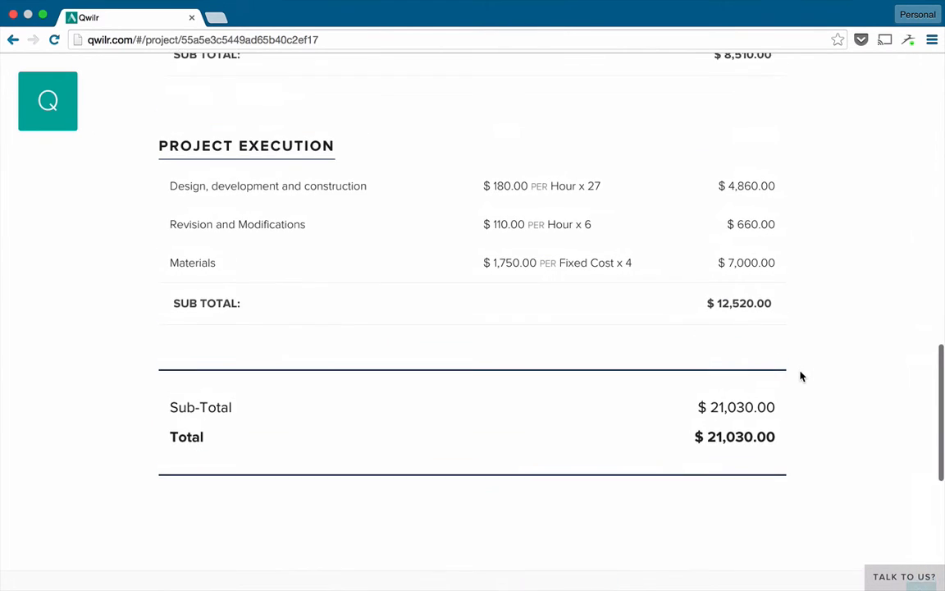
scroll(801, 375, down, 5)
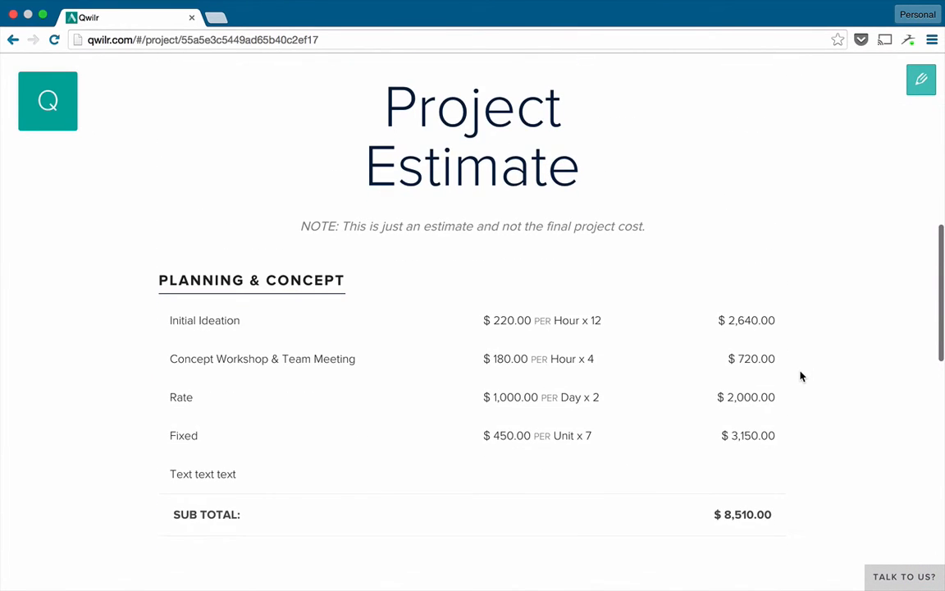
scroll(801, 376, down, 3)
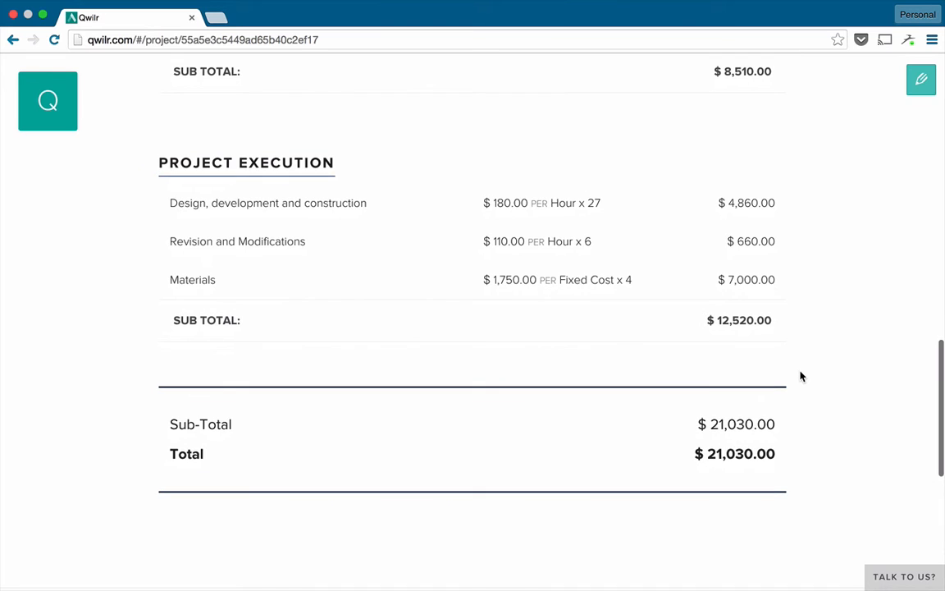
scroll(801, 376, up, 5)
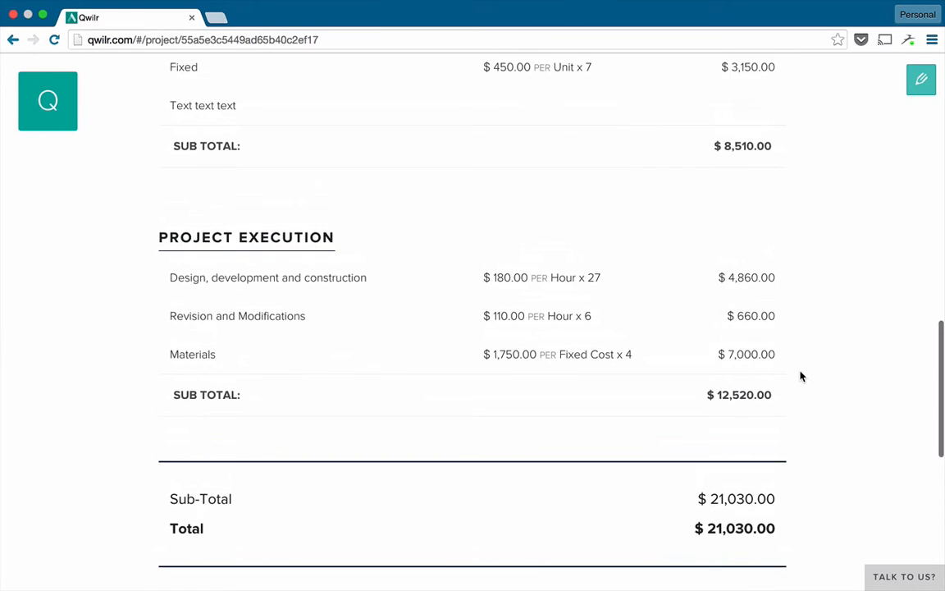
scroll(801, 376, up, 3)
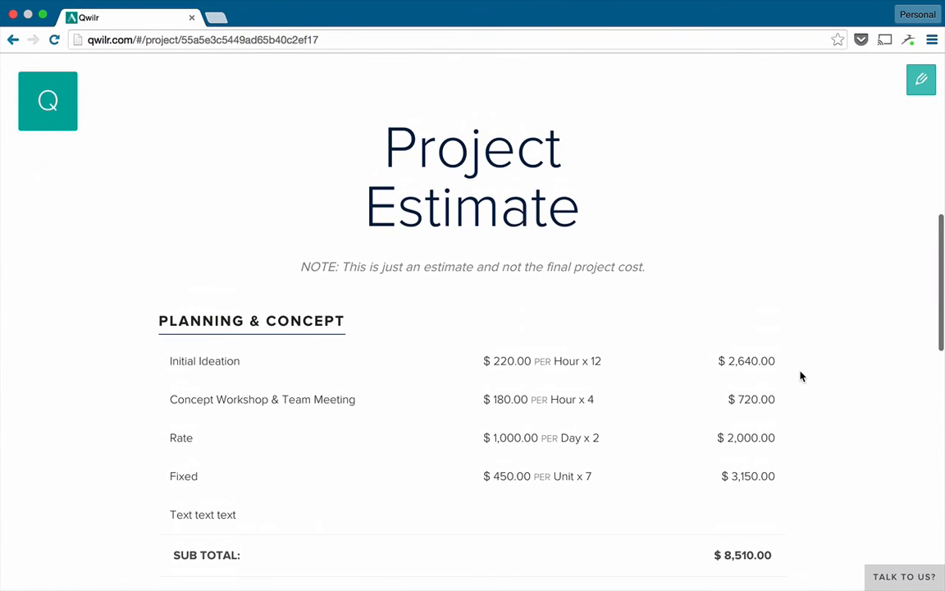
click(921, 80)
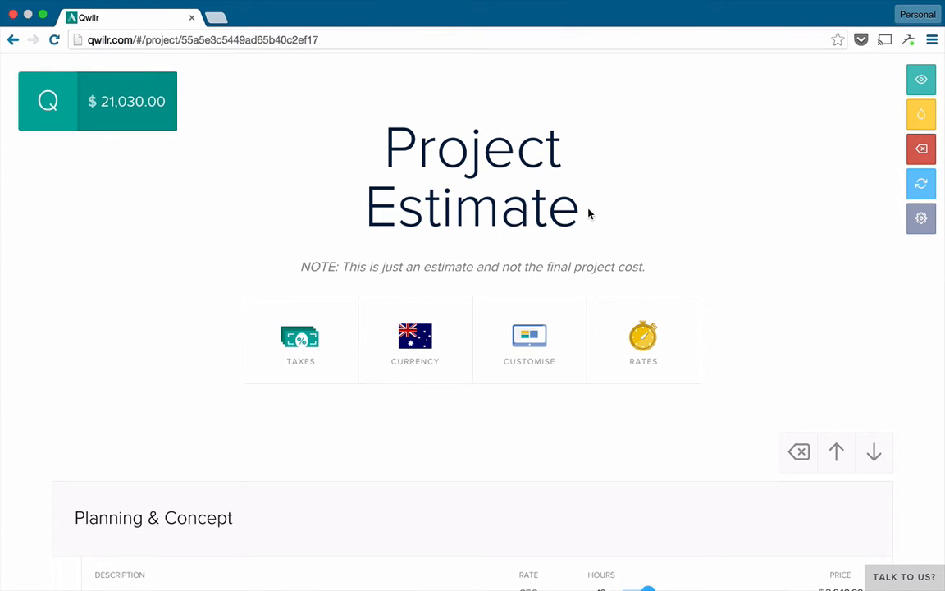
Format the "Project Estimate" title as an italic H2 heading
drag(589, 210, 390, 153)
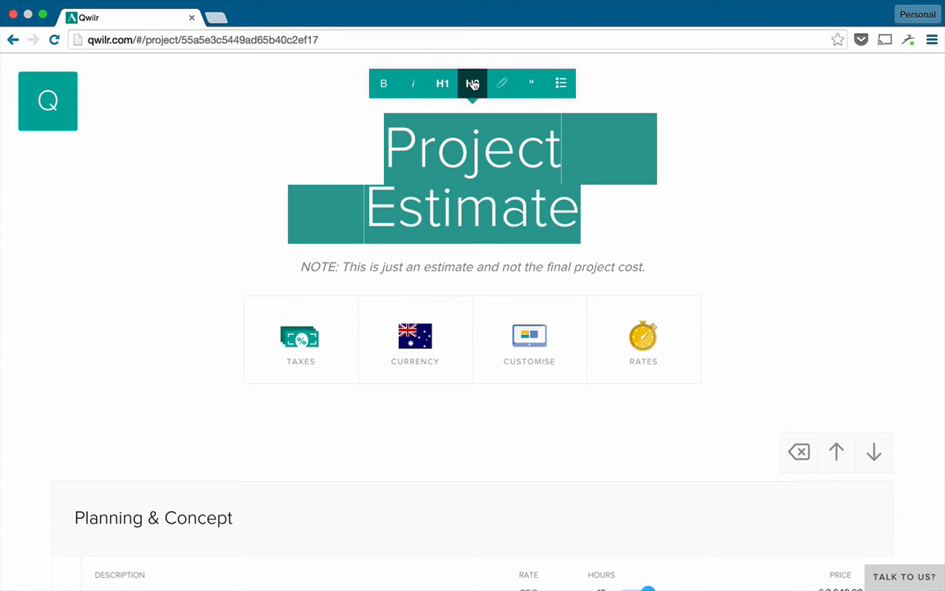
click(473, 83)
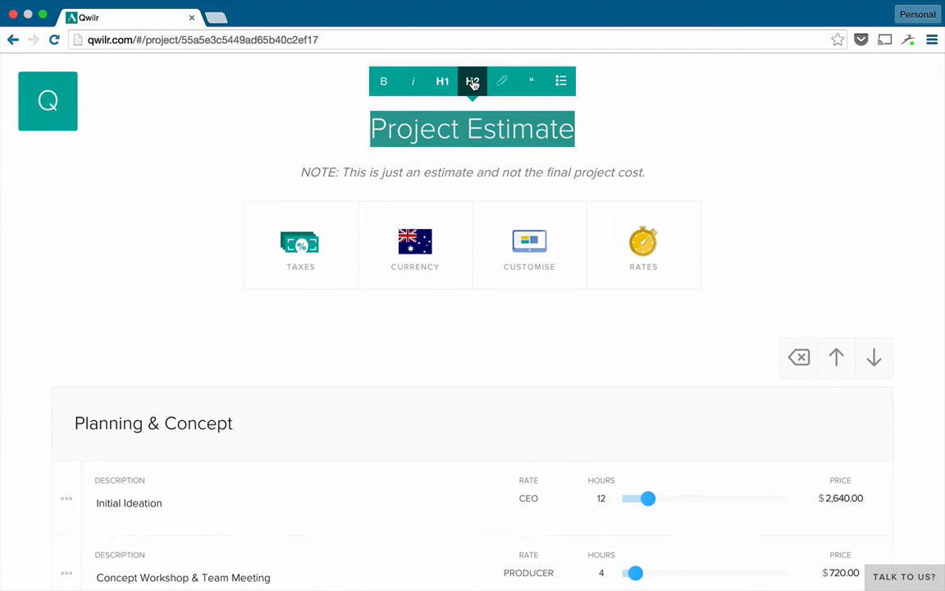
click(473, 84)
Make the whole note line below the "Project Estimate" title bold
click(624, 174)
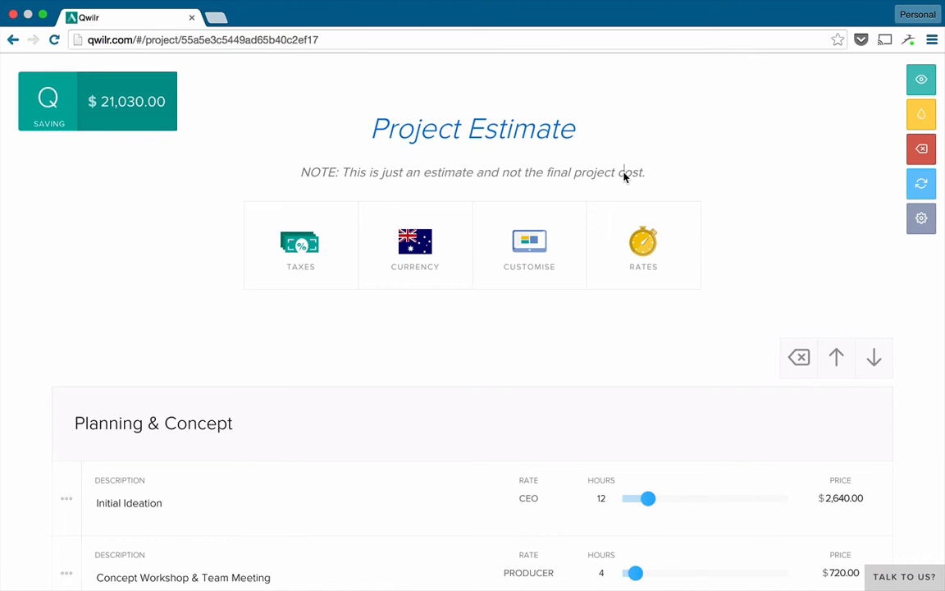
key(shift+super+Left)
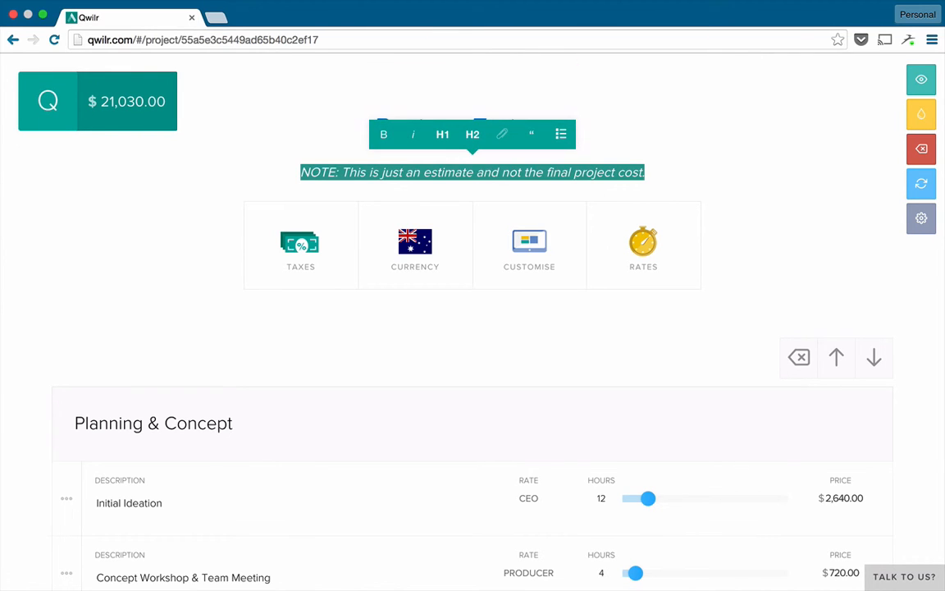
key(super+b)
click(691, 181)
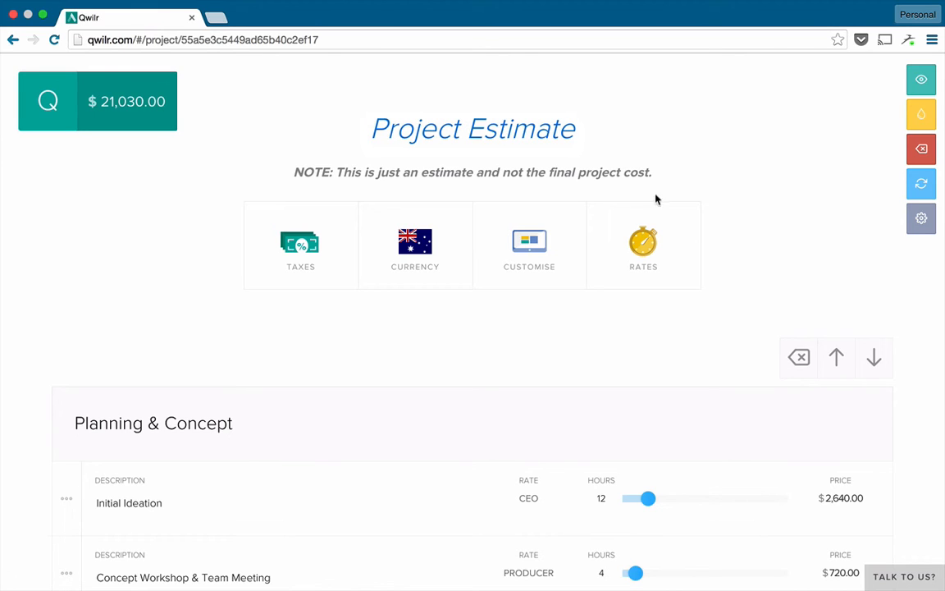
Open the quote's output customisation and try hiding the quote total, then show it again
click(550, 246)
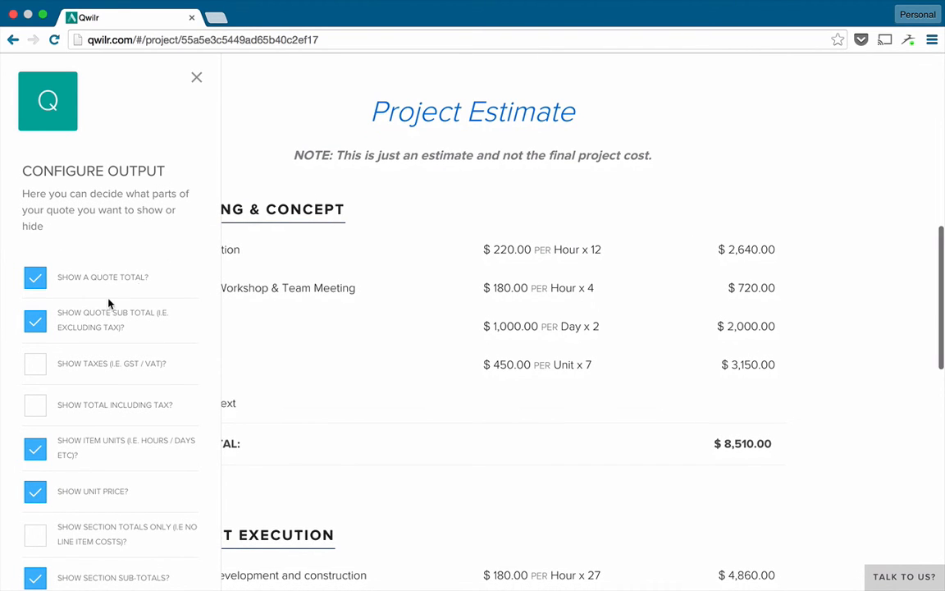
scroll(422, 309, down, 3)
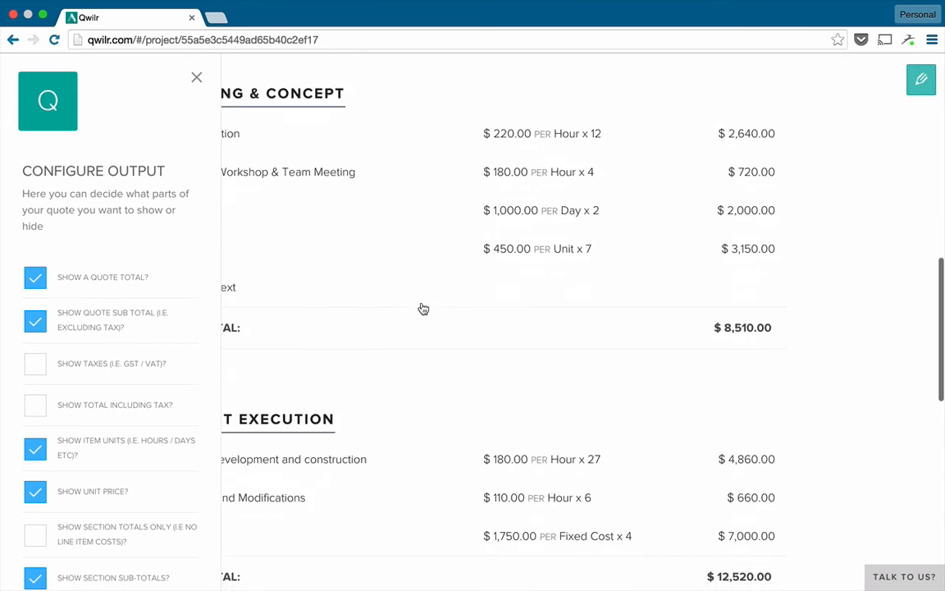
scroll(422, 309, down, 4)
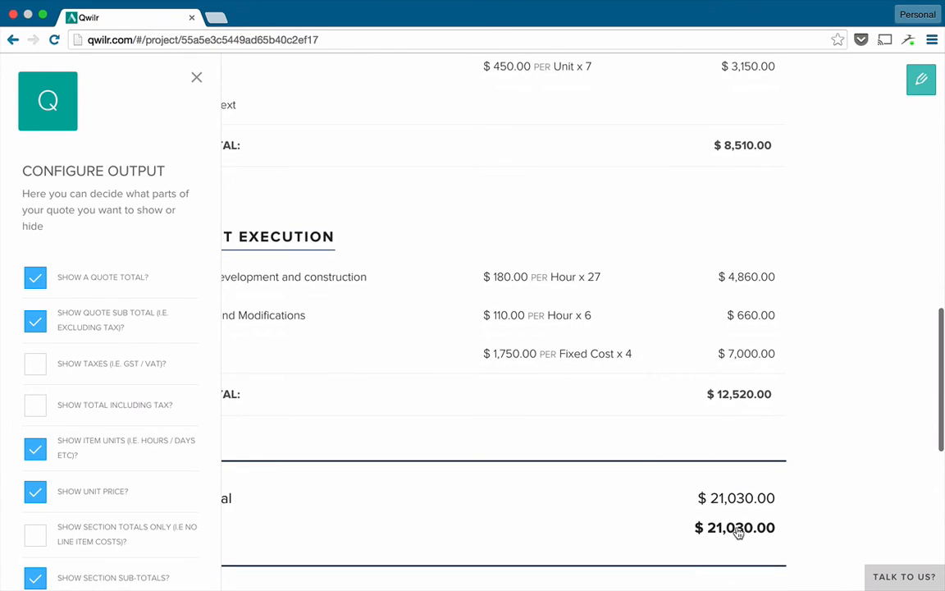
click(36, 280)
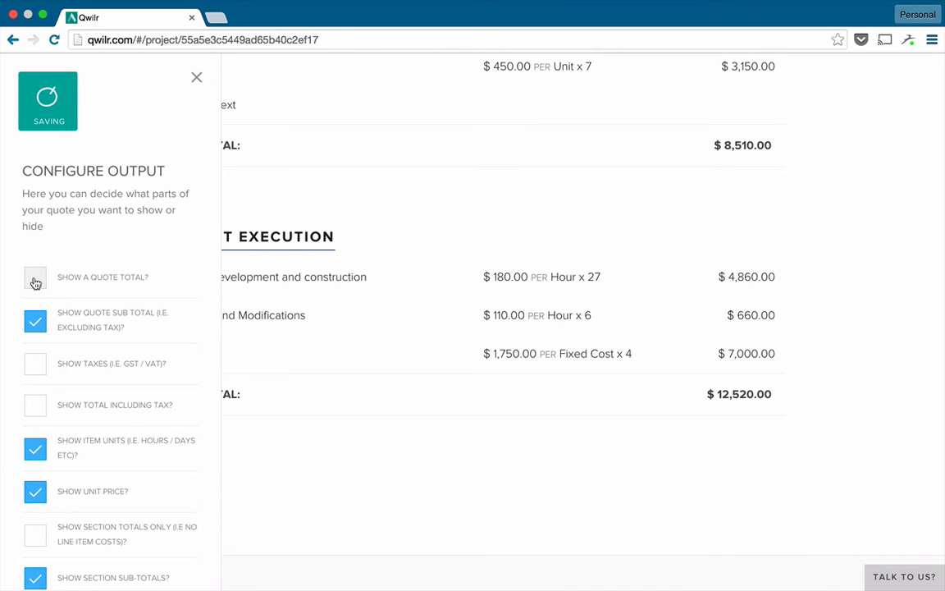
click(35, 283)
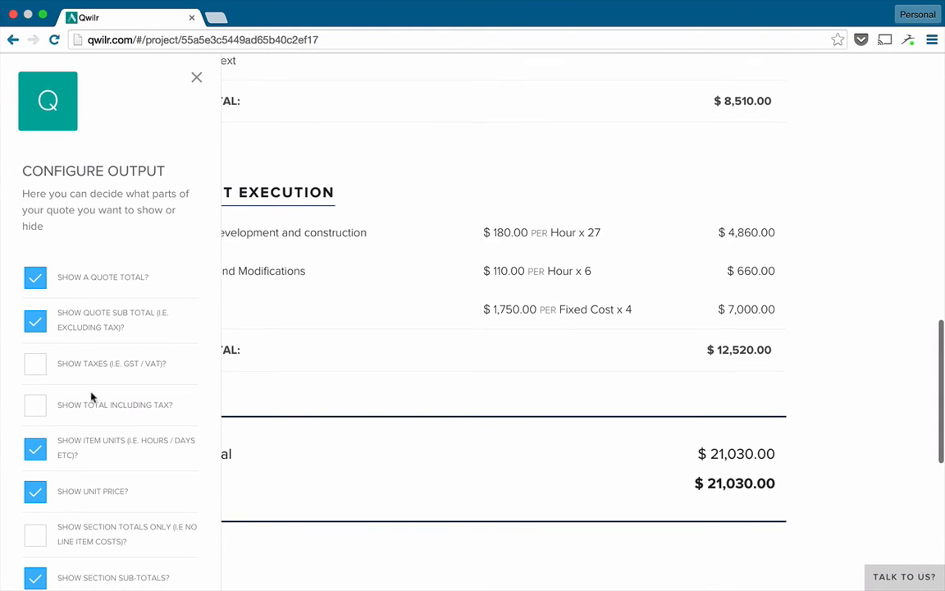
Try hiding the item units and unit prices in the quote output, turn both back on, and close the output settings
click(35, 453)
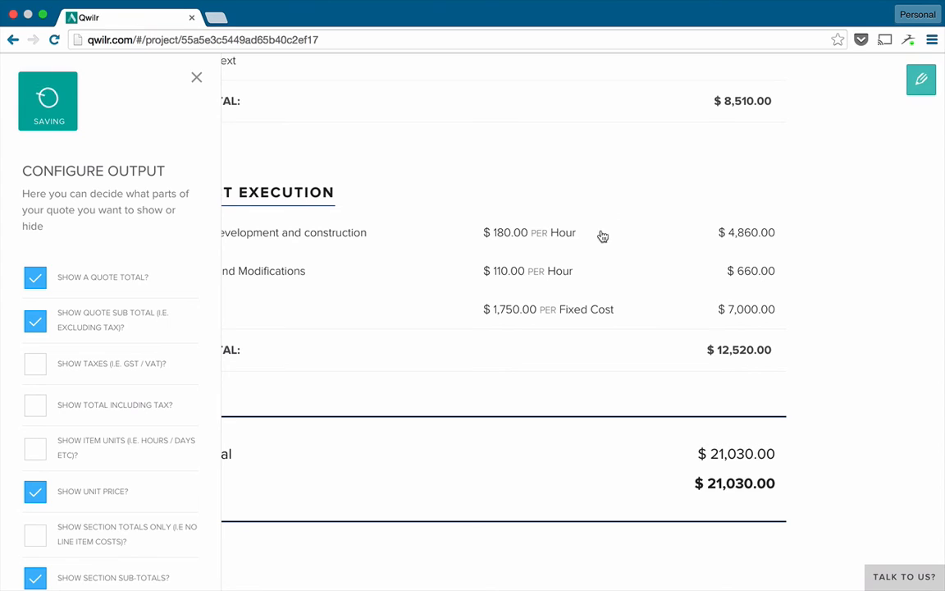
click(41, 450)
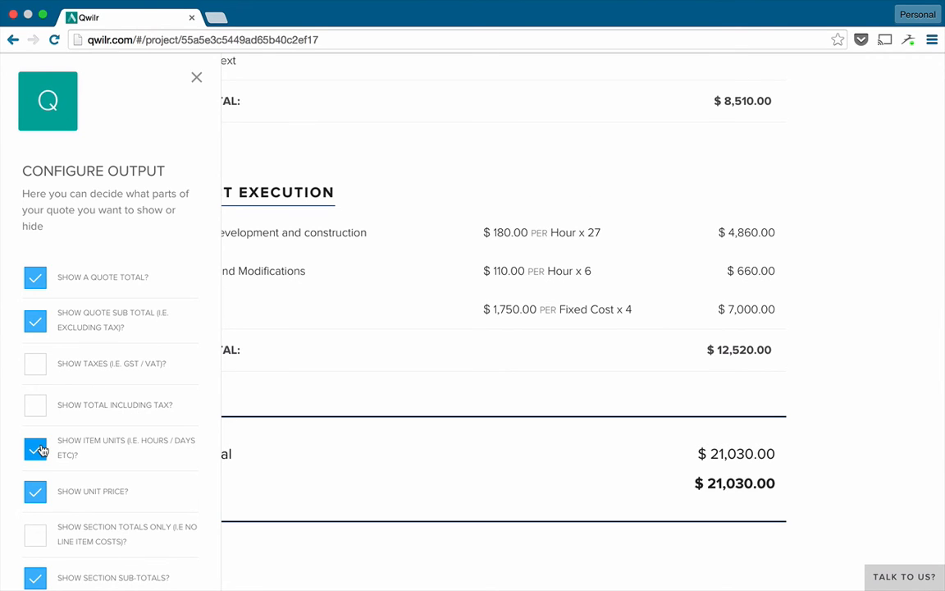
click(41, 451)
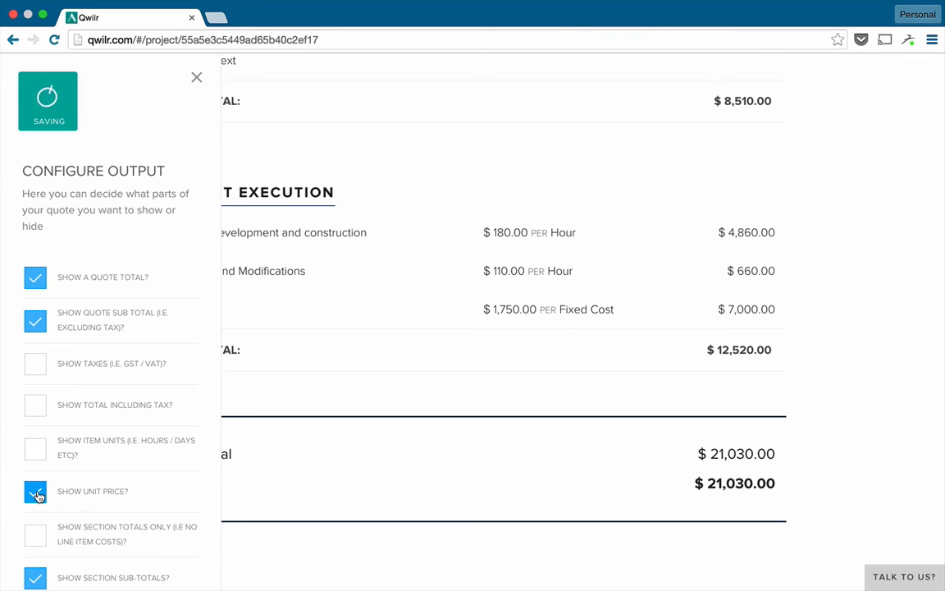
click(37, 494)
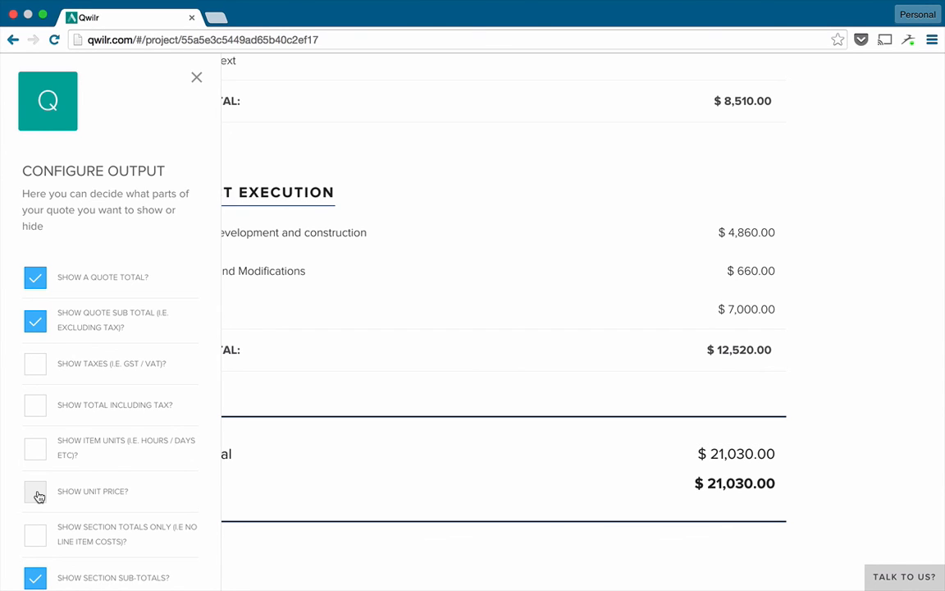
click(37, 495)
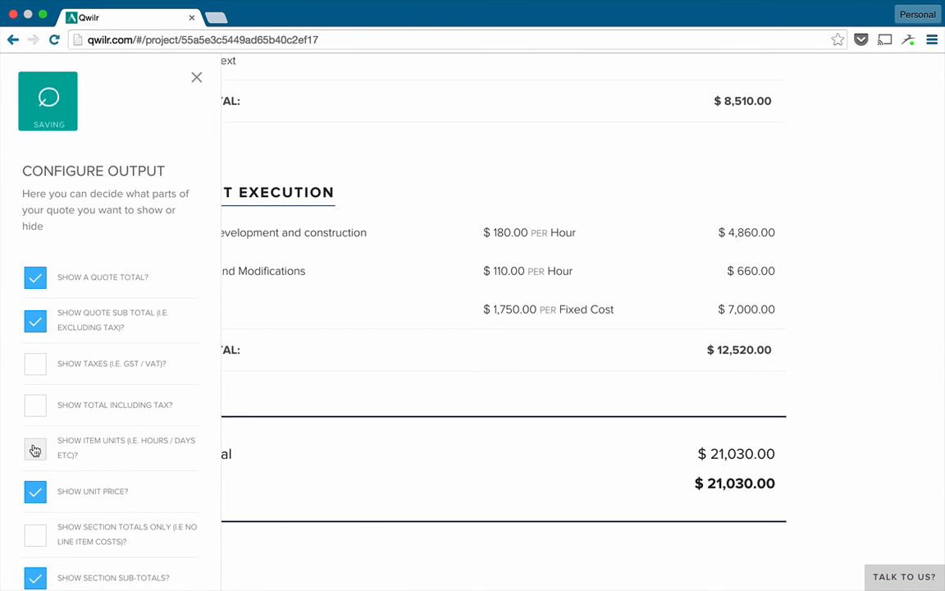
click(36, 450)
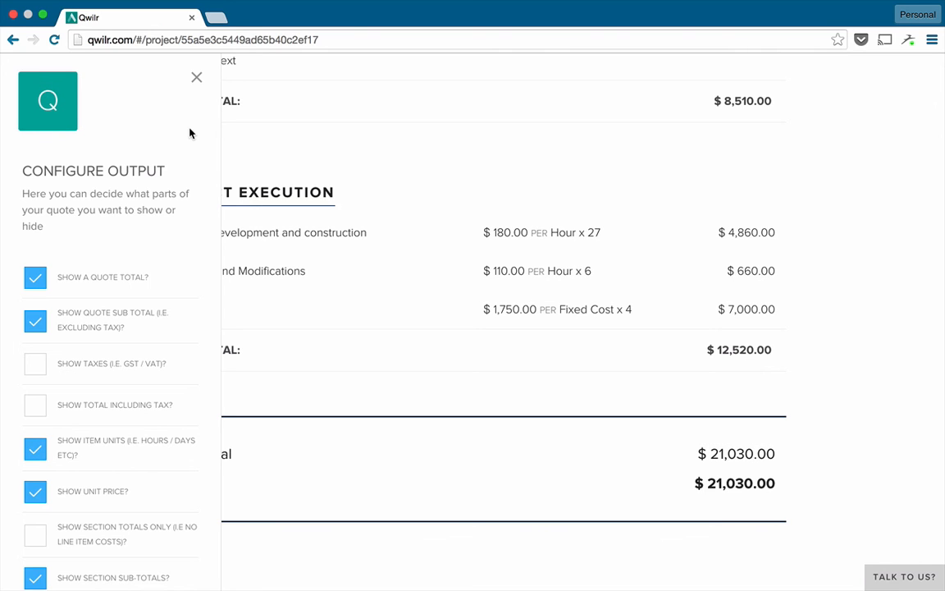
click(197, 78)
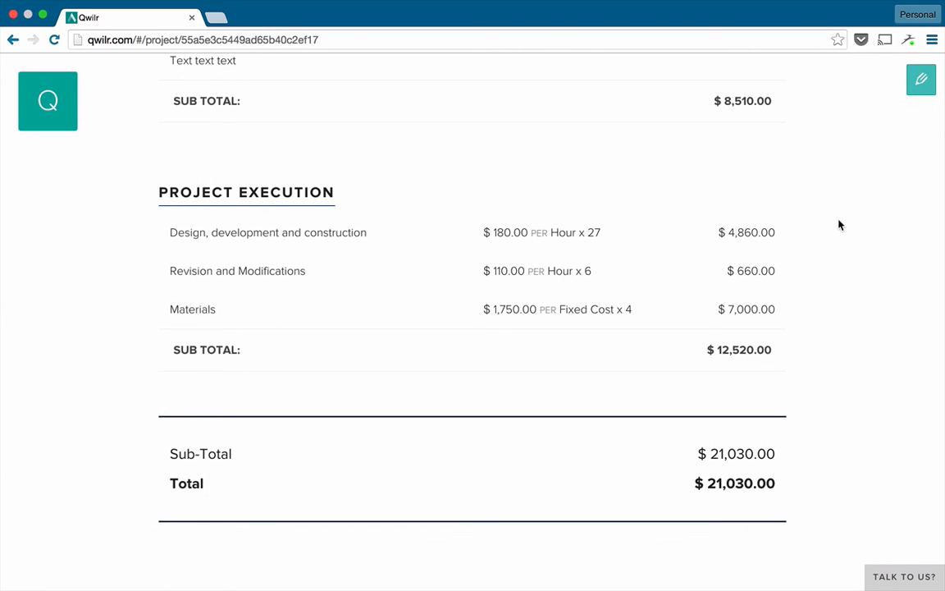
right_click(837, 220)
click(856, 200)
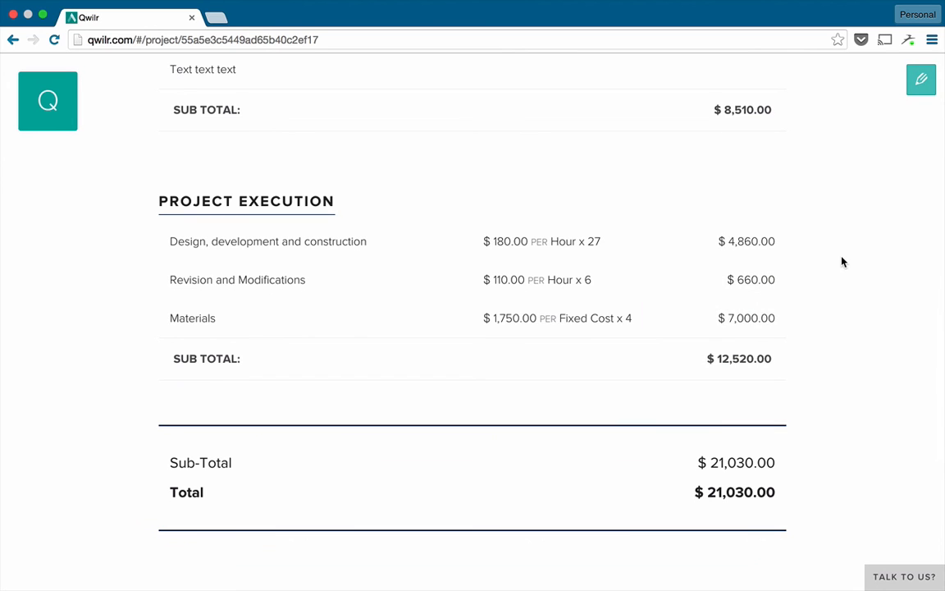